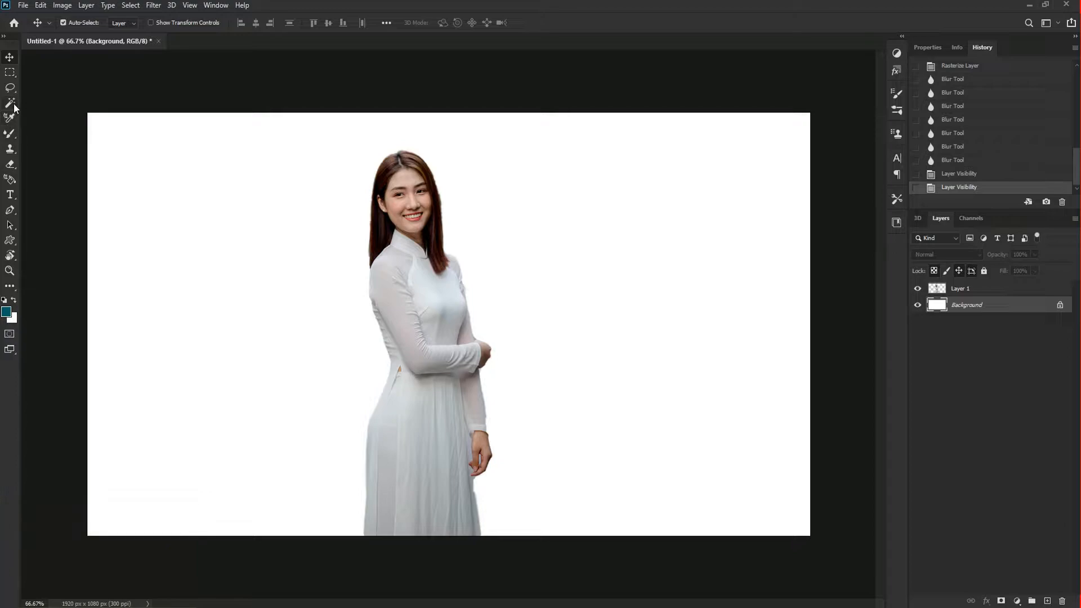
# Select the white dress on Layer 1 with the Quick Selection tool.
pyautogui.click(11, 108)
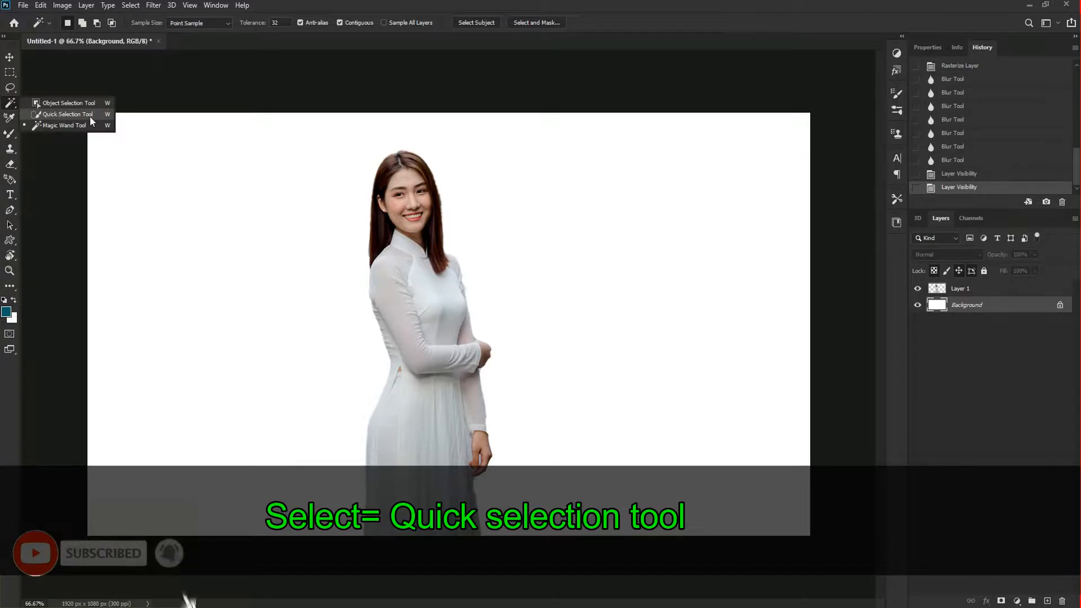
pyautogui.click(88, 114)
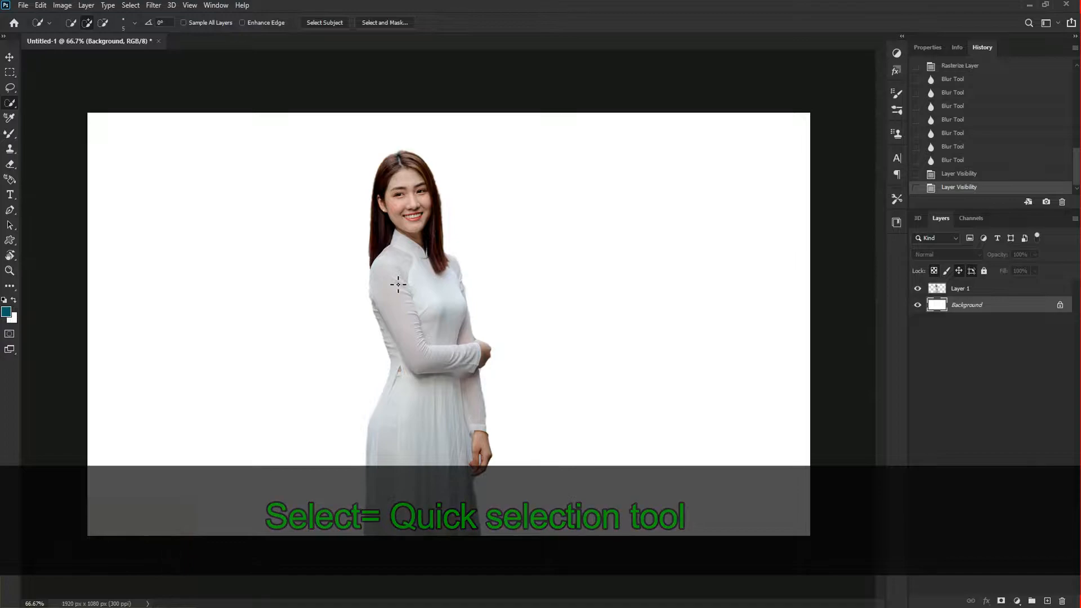
pyautogui.click(938, 289)
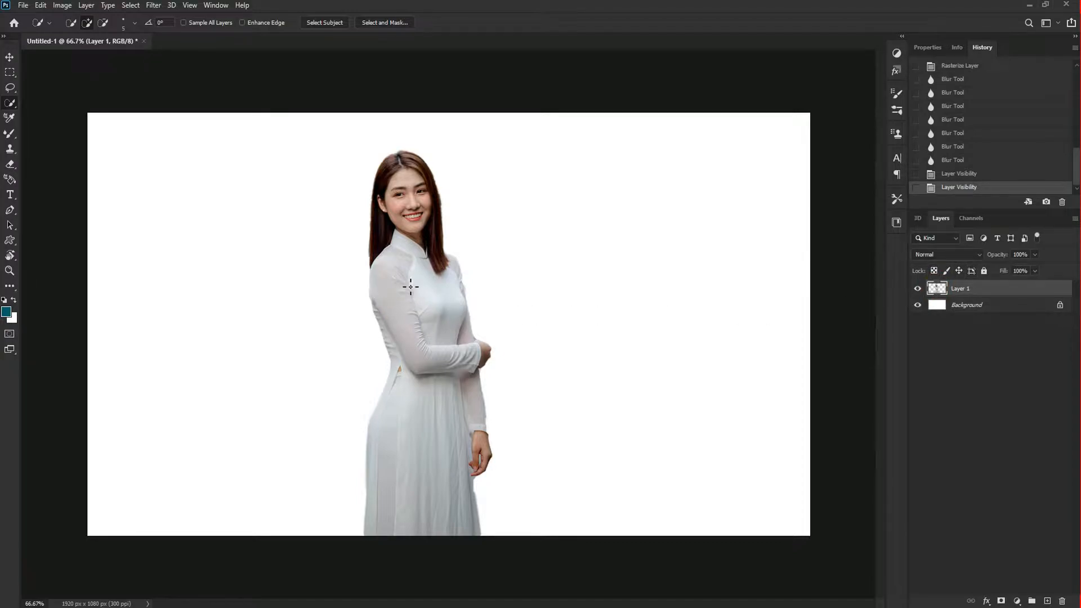
pyautogui.moveTo(397, 290); pyautogui.dragTo(430, 369)
pyautogui.moveTo(430, 407); pyautogui.dragTo(427, 434)
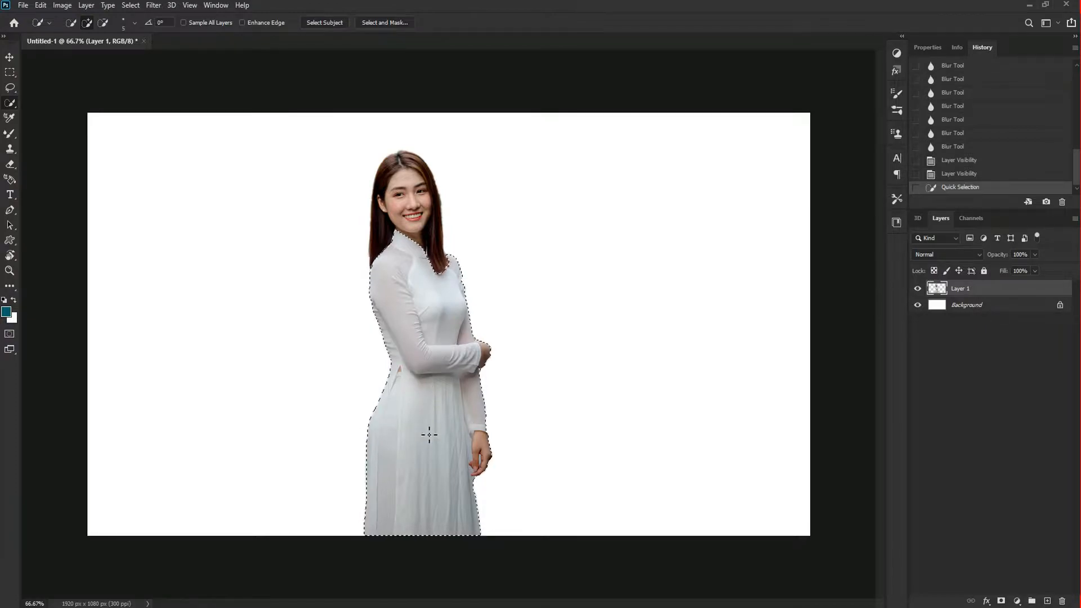
# Subtract the hand at the folded arm from the dress selection.
pyautogui.hotkey('ctrl', '+')
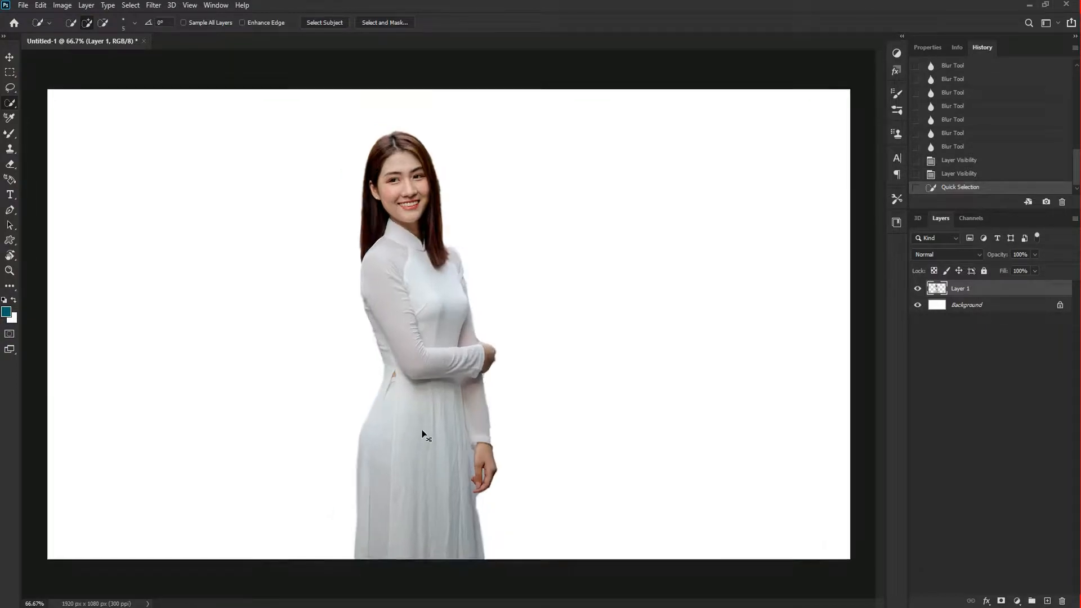
pyautogui.hotkey('ctrl', '+')
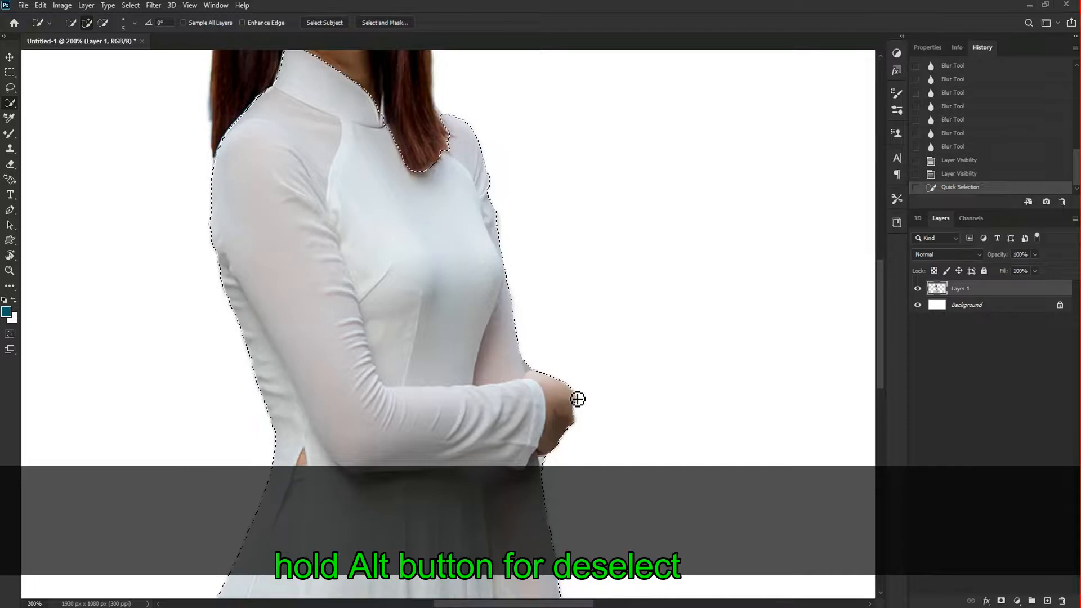
pyautogui.press('alt')
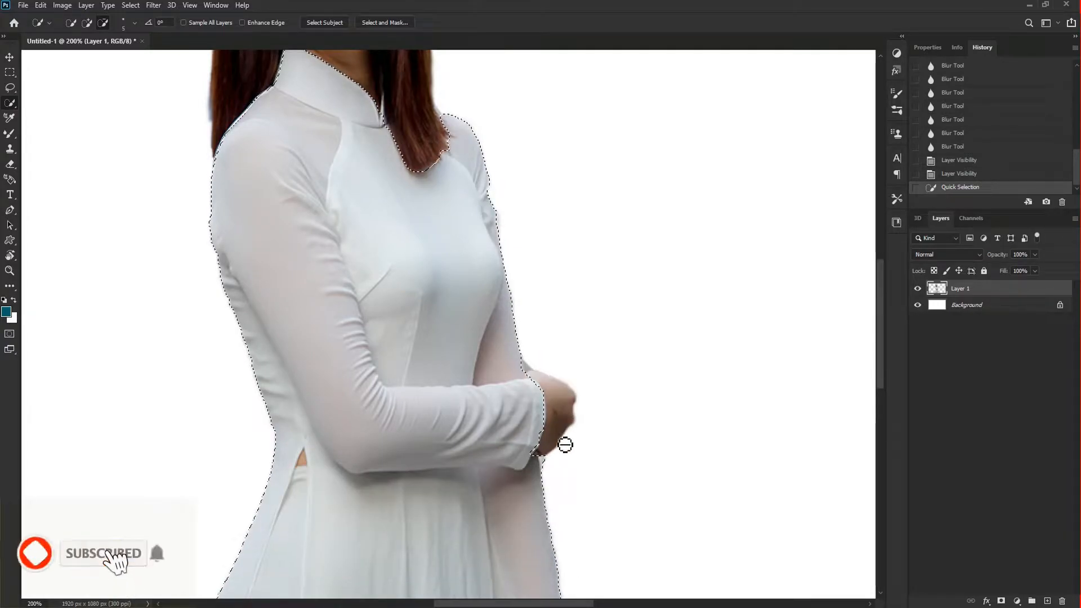
pyautogui.keyDown('alt'); pyautogui.click(552, 459); pyautogui.keyUp('alt')
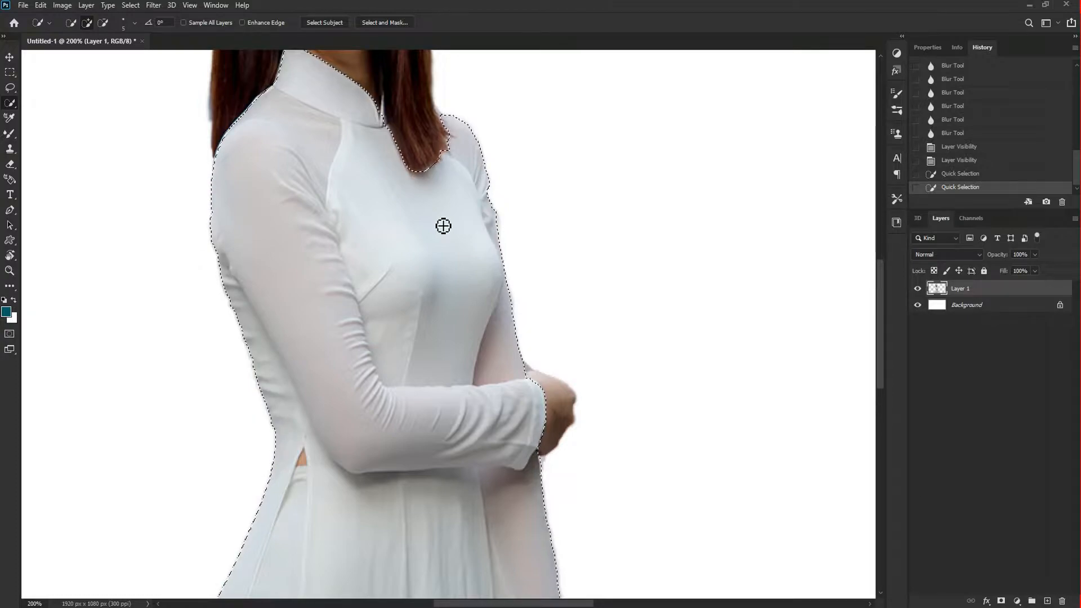
# Subtract the lowered hand from the dress selection.
pyautogui.moveTo(437, 219); pyautogui.dragTo(437, 78)
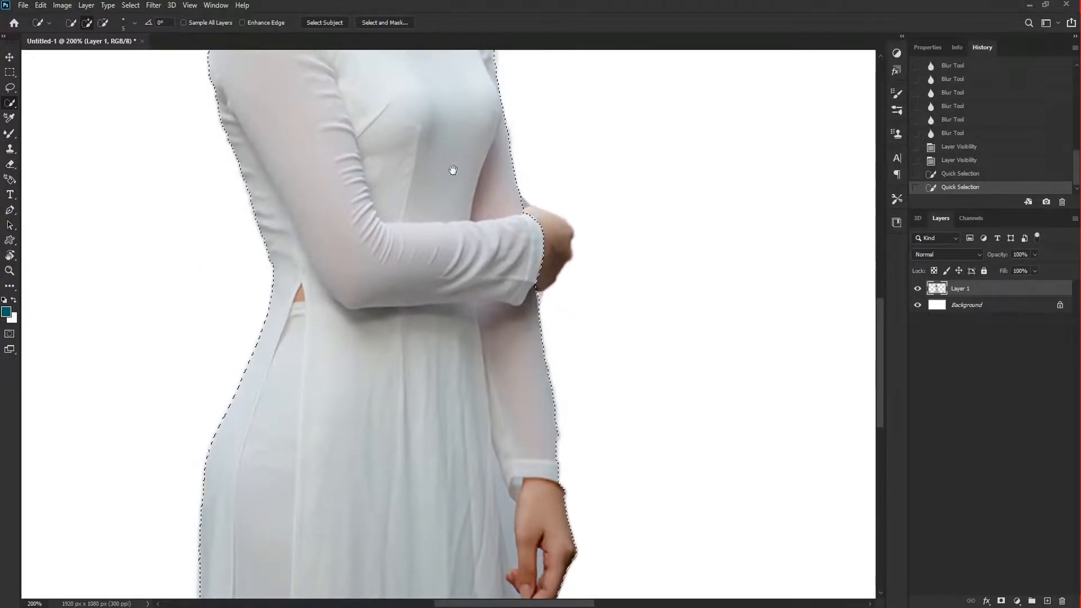
pyautogui.moveTo(526, 361); pyautogui.dragTo(539, 174)
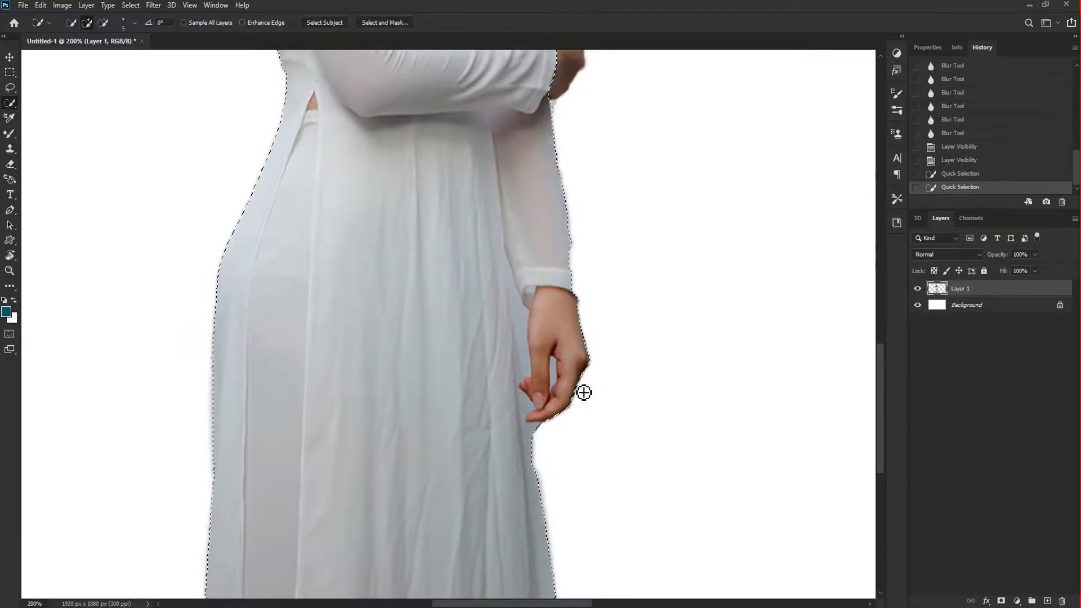
pyautogui.moveTo(577, 363)
pyautogui.mouseDown()
pyautogui.moveTo(574, 345)
pyautogui.moveTo(572, 415)
pyautogui.mouseUp()
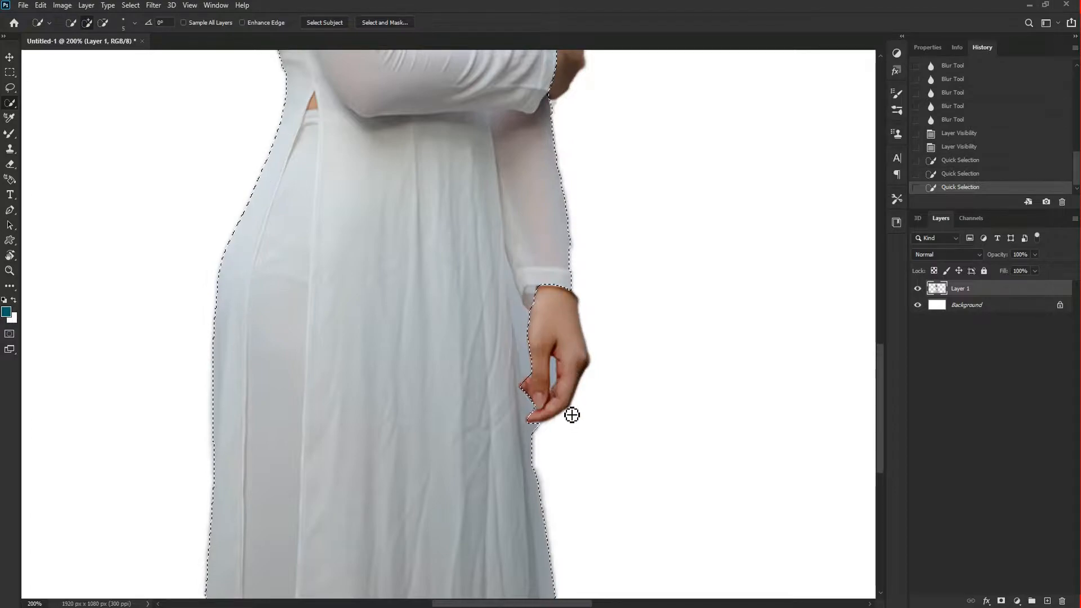
# Try to subtract the small skin gap at the waist with the Quick Selection tool, and undo the attempts.
pyautogui.moveTo(470, 494); pyautogui.dragTo(517, 586)
pyautogui.moveTo(454, 265)
pyautogui.mouseDown()
pyautogui.moveTo(463, 321)
pyautogui.moveTo(449, 451)
pyautogui.mouseUp()
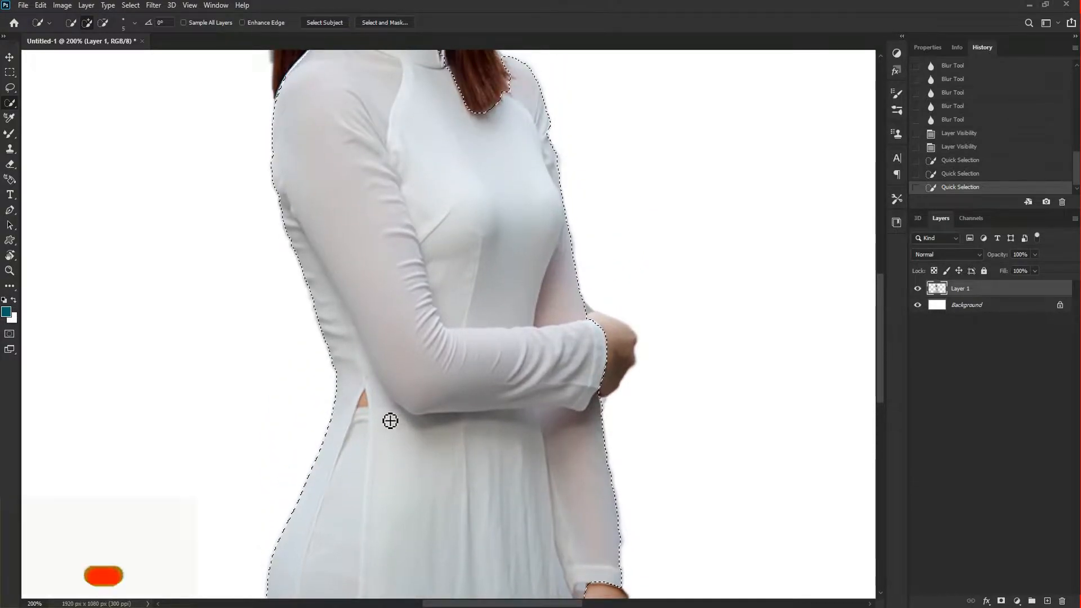
pyautogui.keyDown('alt'); pyautogui.click(369, 409); pyautogui.keyUp('alt')
pyautogui.keyDown('alt'); pyautogui.click(368, 408); pyautogui.keyUp('alt')
pyautogui.hotkey('ctrl', 'z')
pyautogui.hotkey('ctrl', 'z')
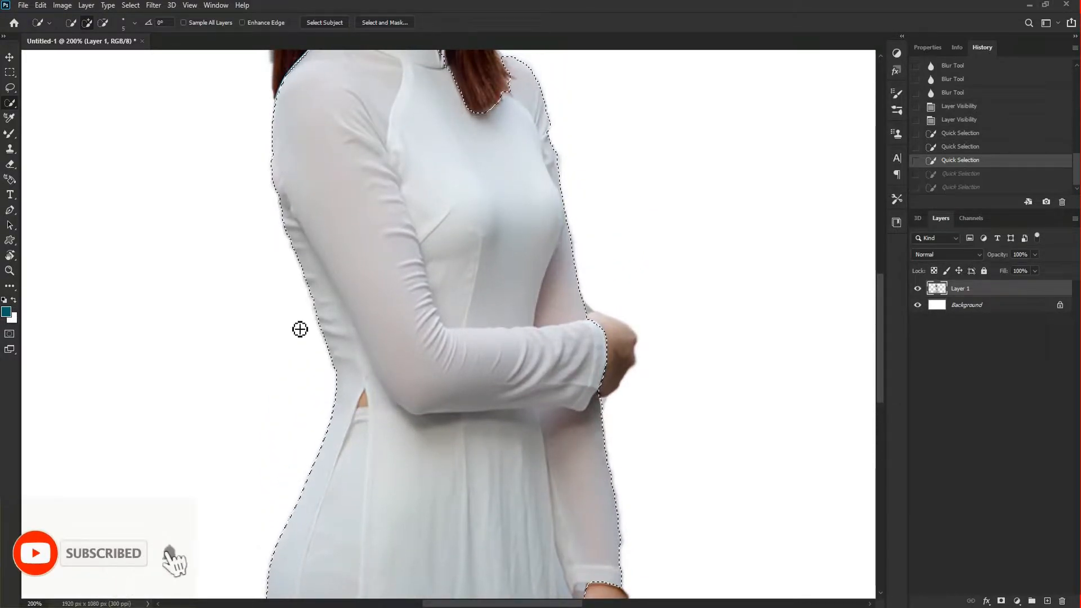
# Subtract the small skin gap at the waist from the dress selection with the Magic Wand tool.
pyautogui.rightClick(9, 103)
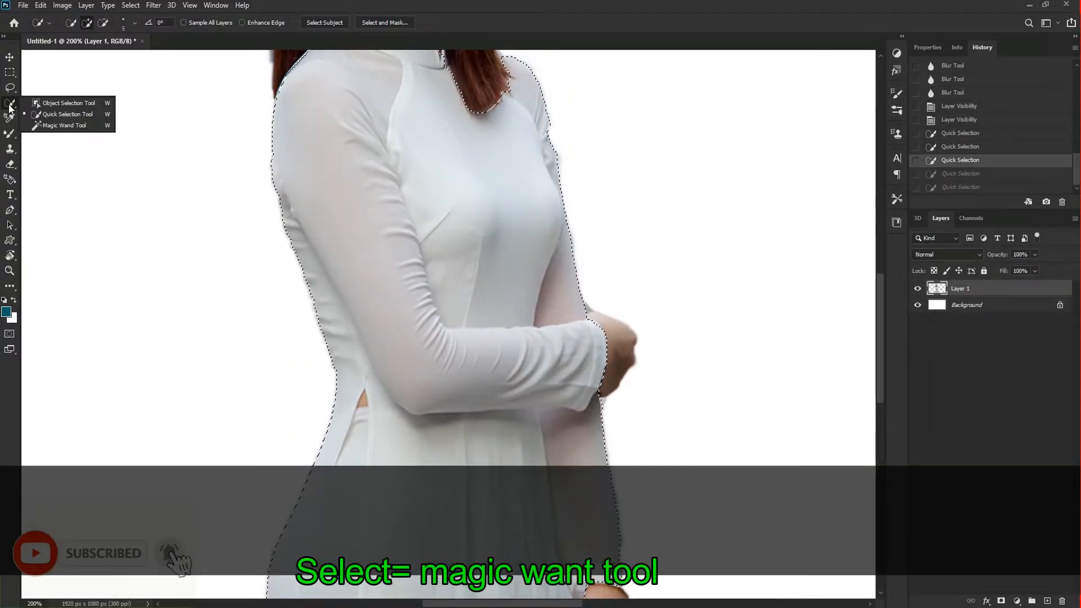
pyautogui.click(75, 126)
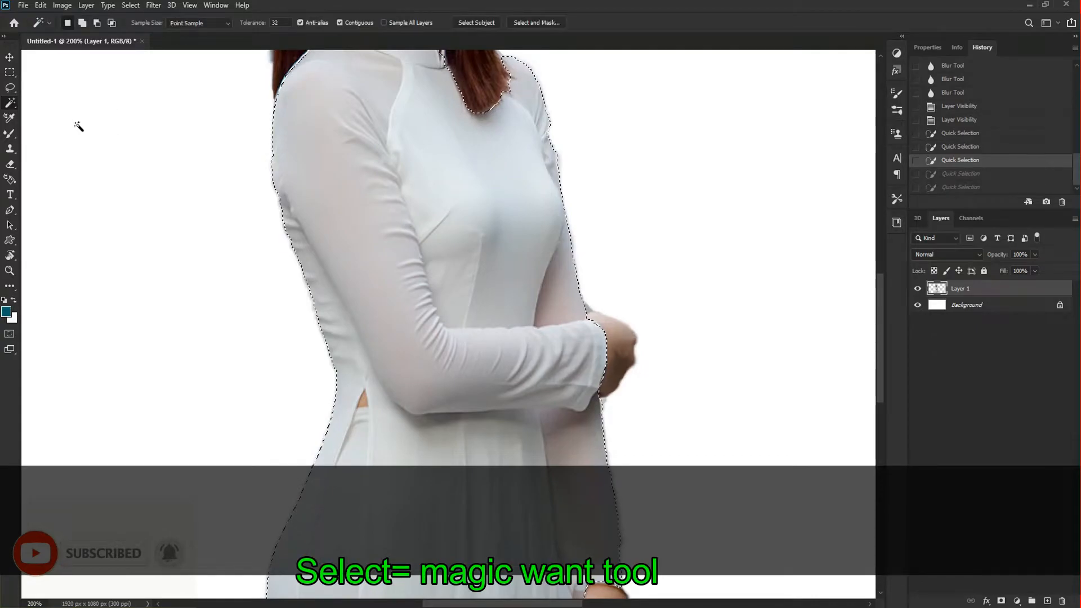
pyautogui.keyDown('alt'); pyautogui.click(362, 401); pyautogui.keyUp('alt')
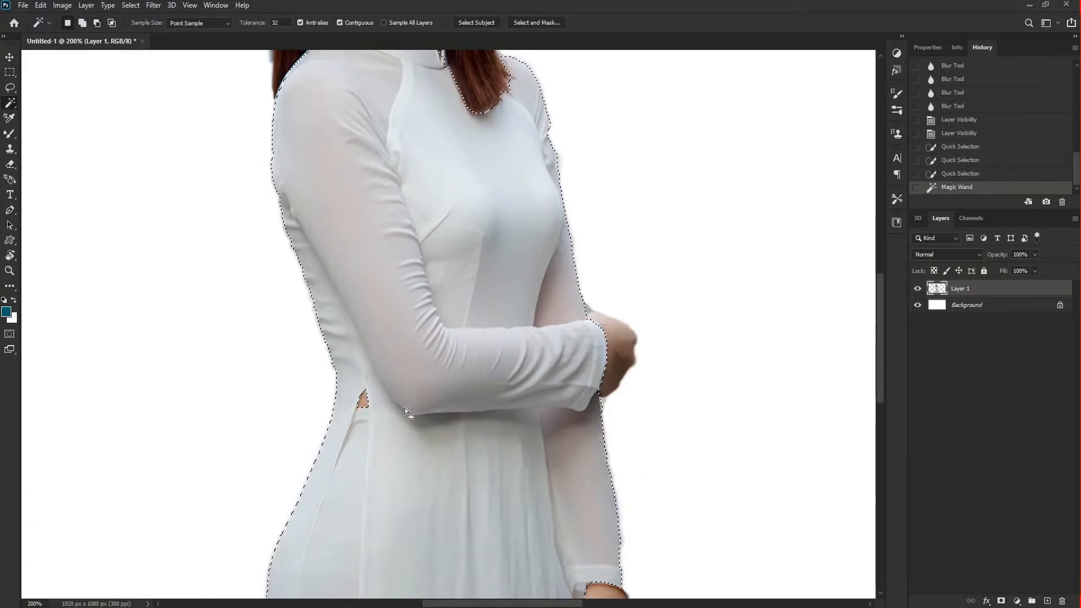
pyautogui.hotkey('ctrl', '-')
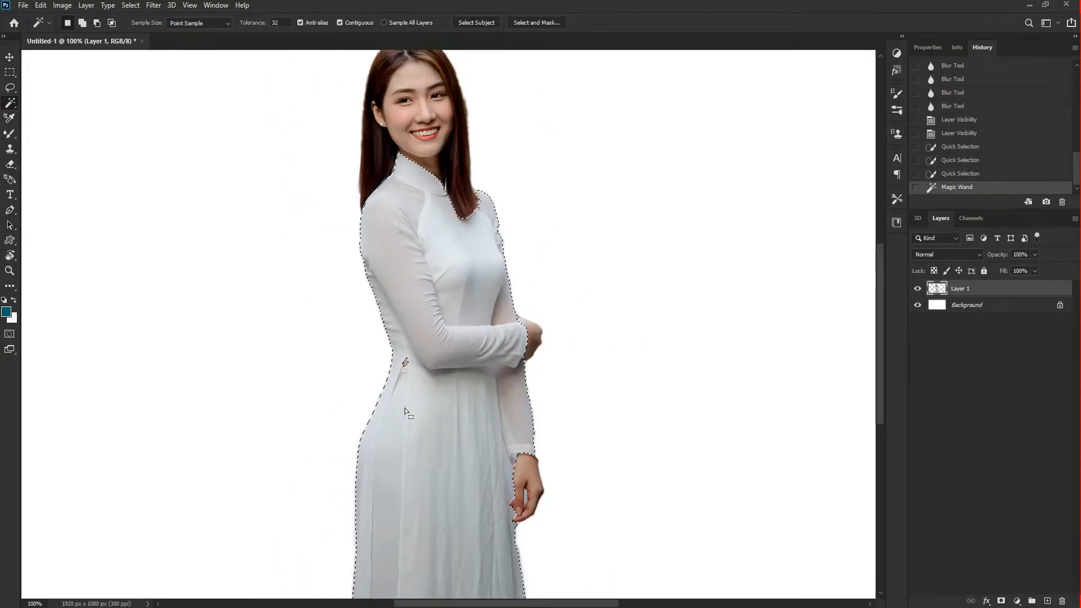
pyautogui.hotkey('ctrl', '-')
# Add a new empty layer above Layer 1 and group the two layers.
pyautogui.click(10, 57)
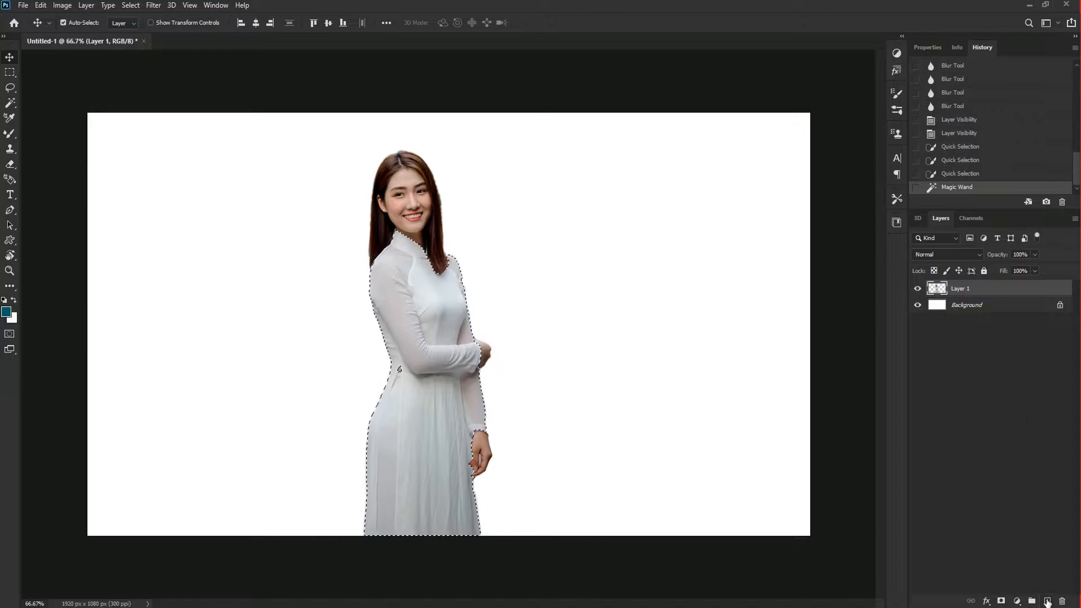
pyautogui.click(1047, 602)
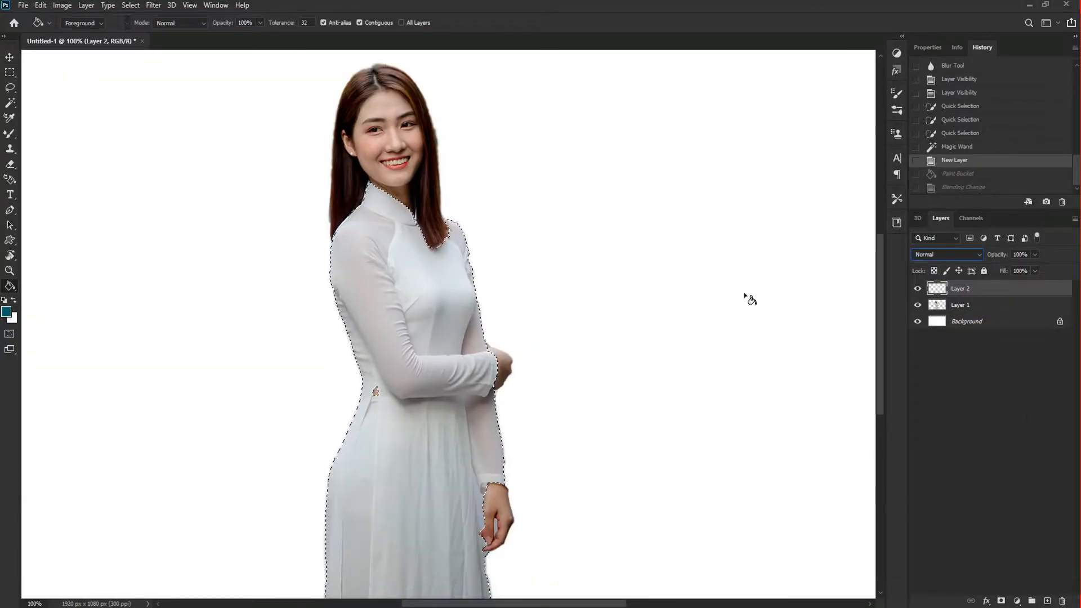
pyautogui.keyDown('ctrl'); pyautogui.click(964, 310); pyautogui.keyUp('ctrl')
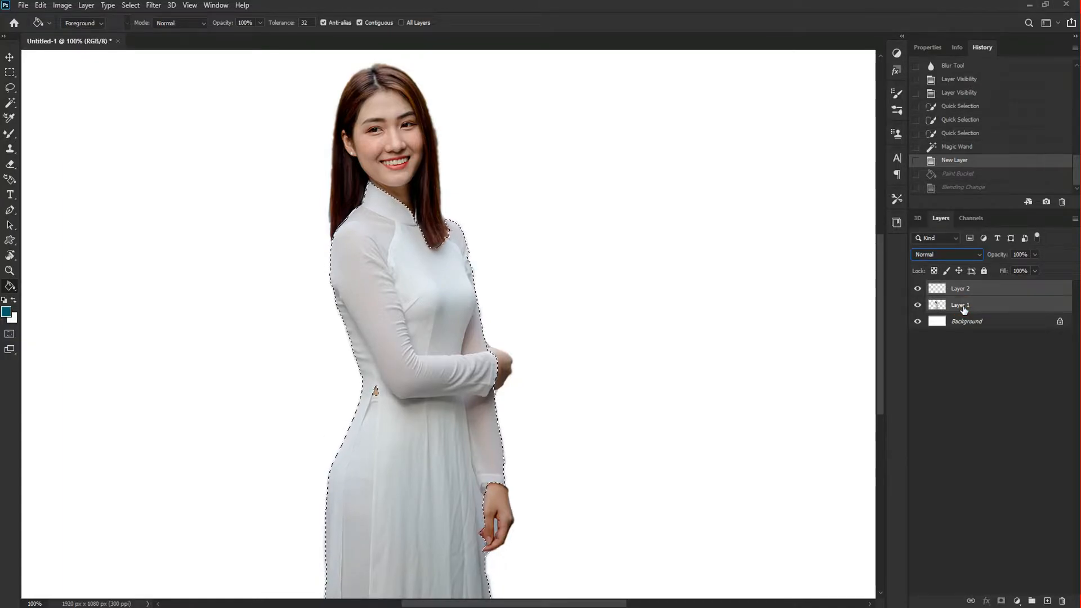
pyautogui.hotkey('ctrl', 'g')
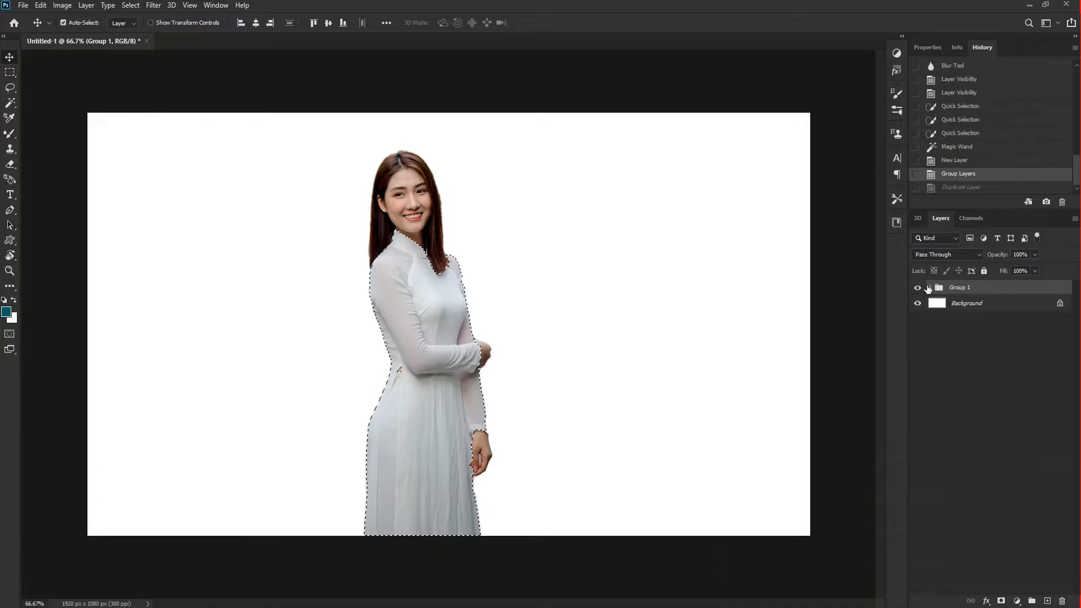
# Fill the dress selection with the teal foreground color on Layer 2 inside Group 1, using the Paint Bucket tool.
pyautogui.click(930, 288)
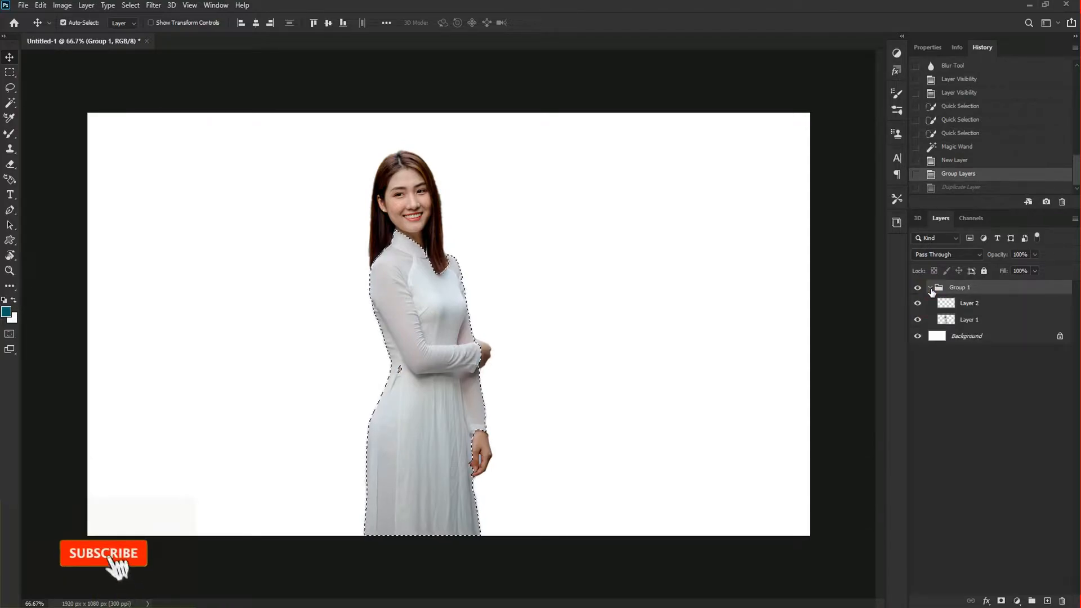
pyautogui.click(970, 306)
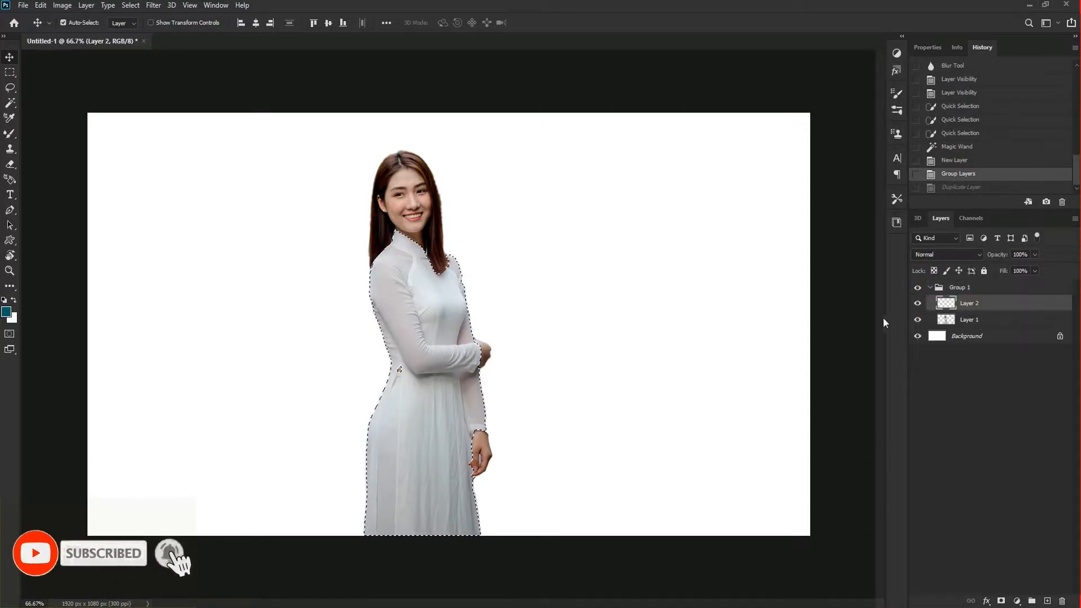
pyautogui.click(10, 286)
pyautogui.rightClick(12, 287)
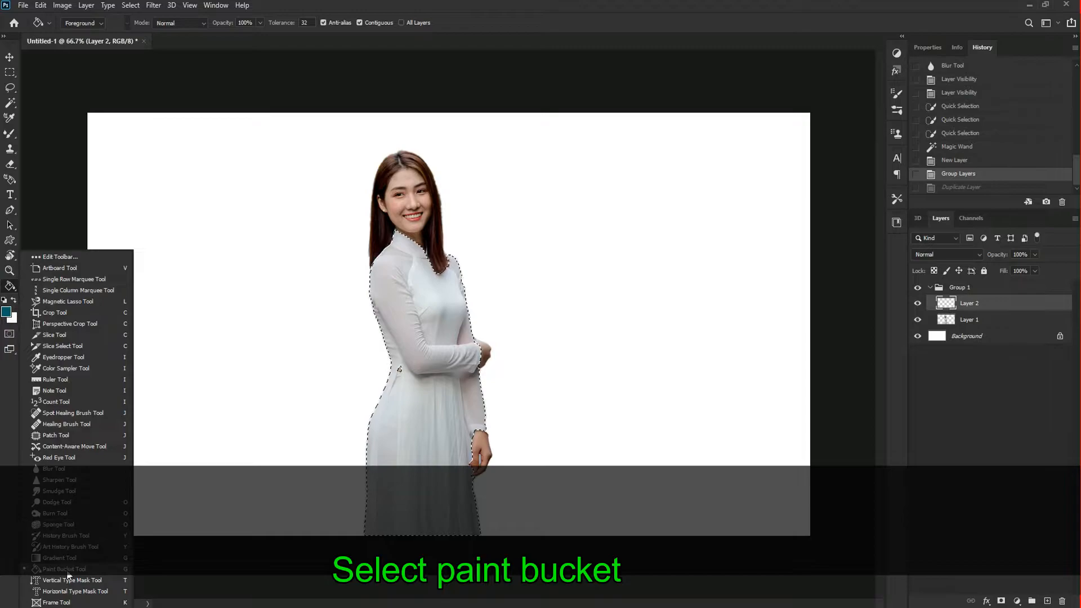
pyautogui.click(62, 569)
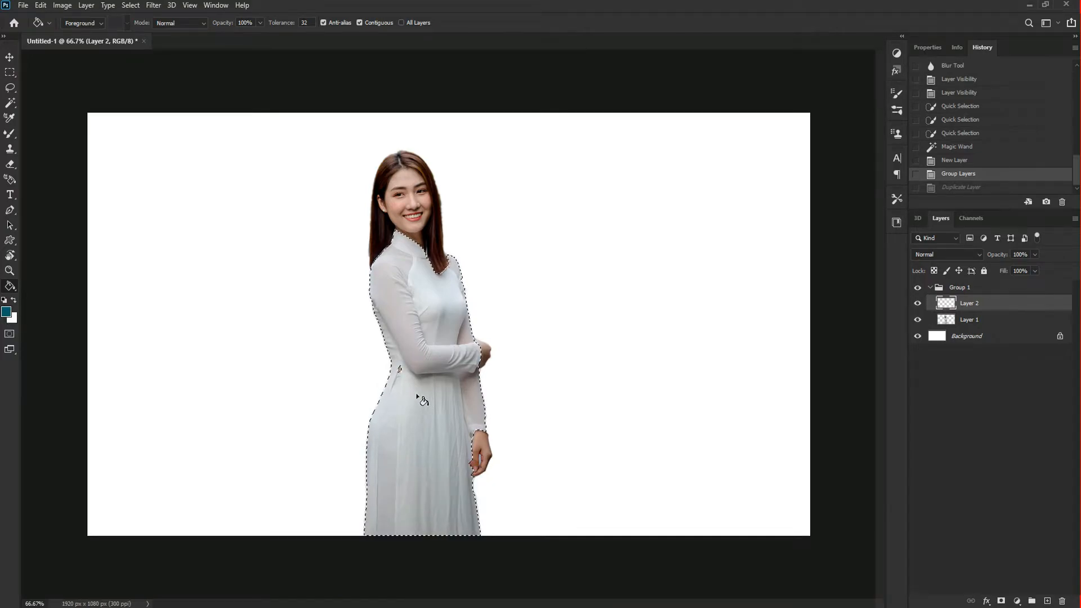
pyautogui.click(417, 398)
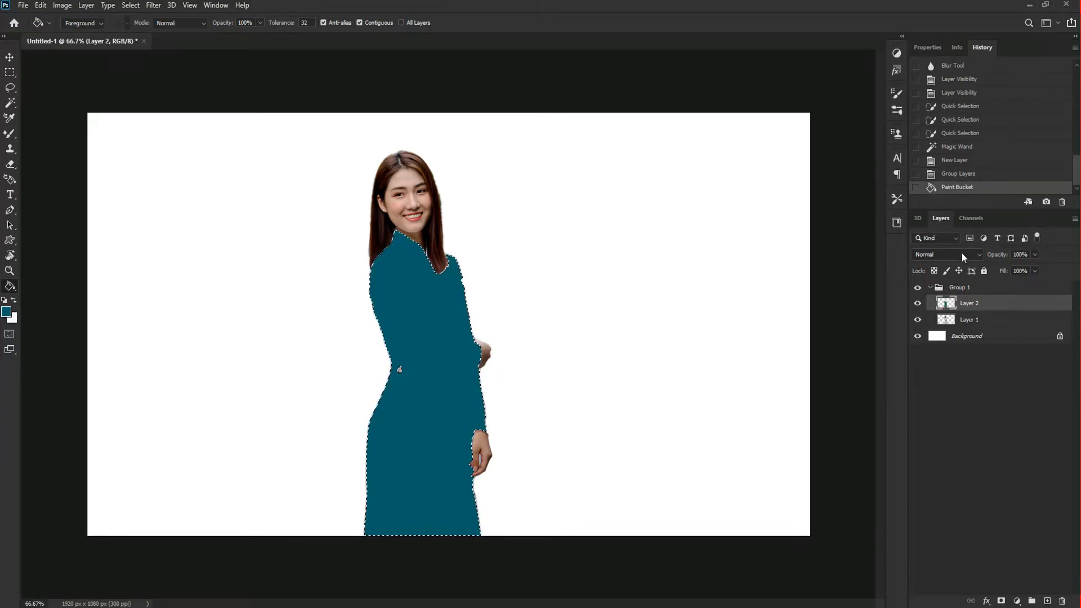
# Set Layer 2's blend mode to Linear Light and deselect the dress.
pyautogui.click(981, 253)
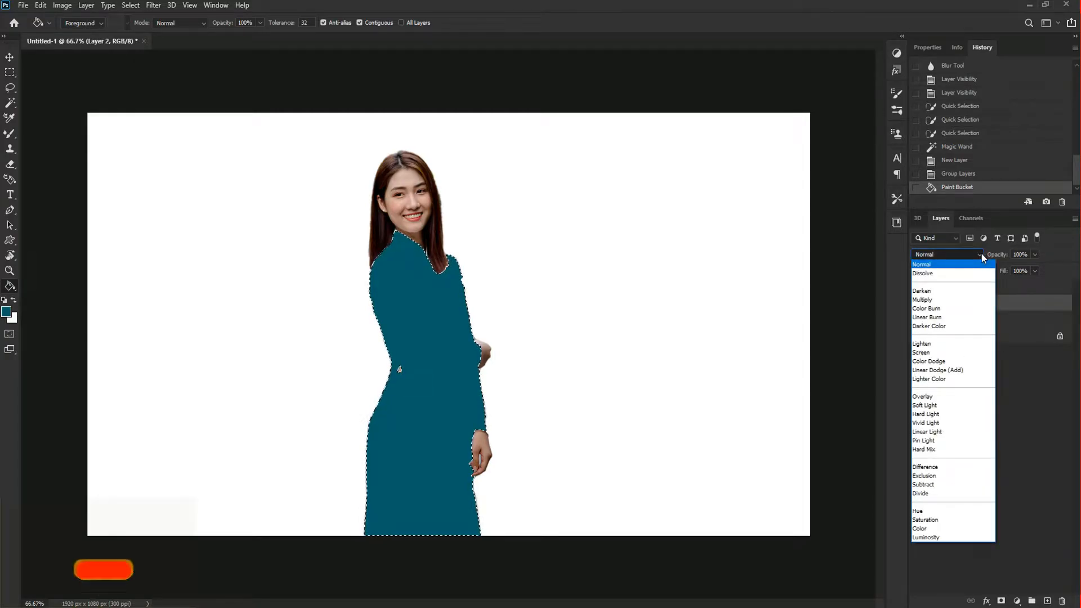
pyautogui.click(938, 434)
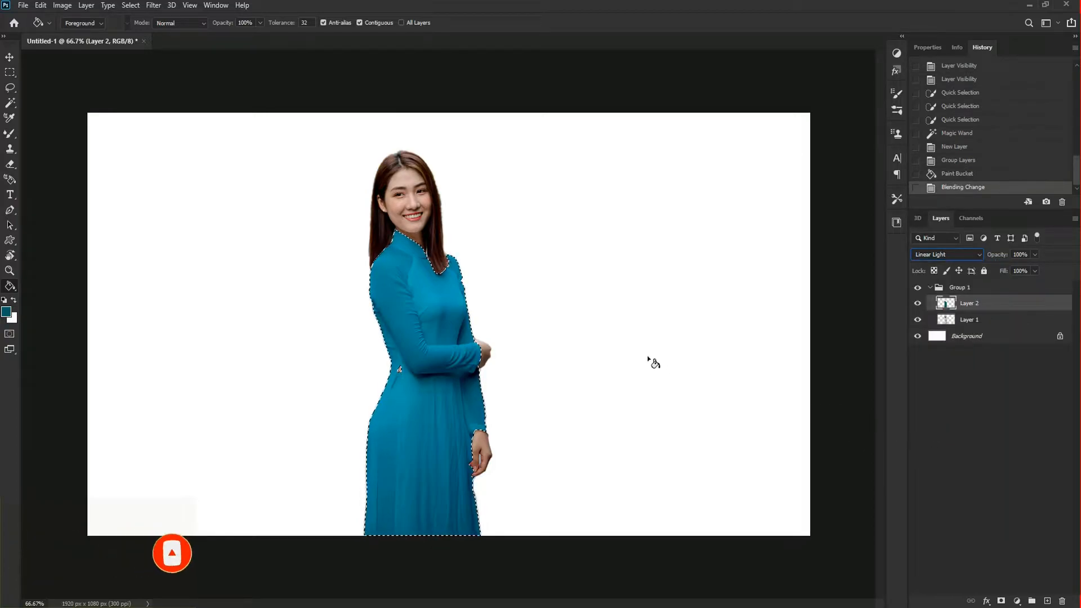
pyautogui.hotkey('ctrl', 'd')
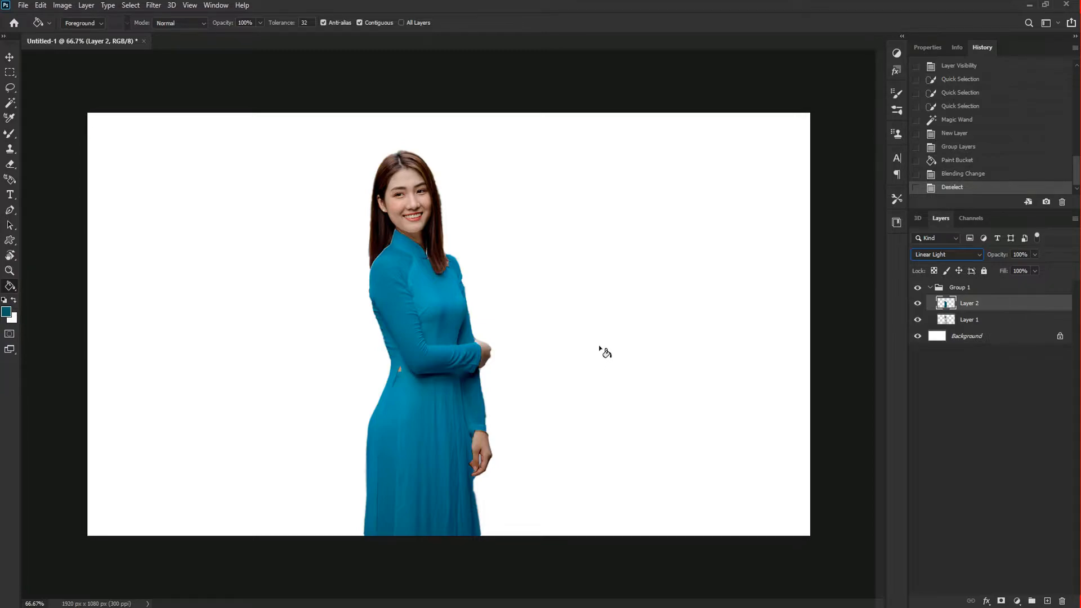
pyautogui.hotkey('ctrl', '+')
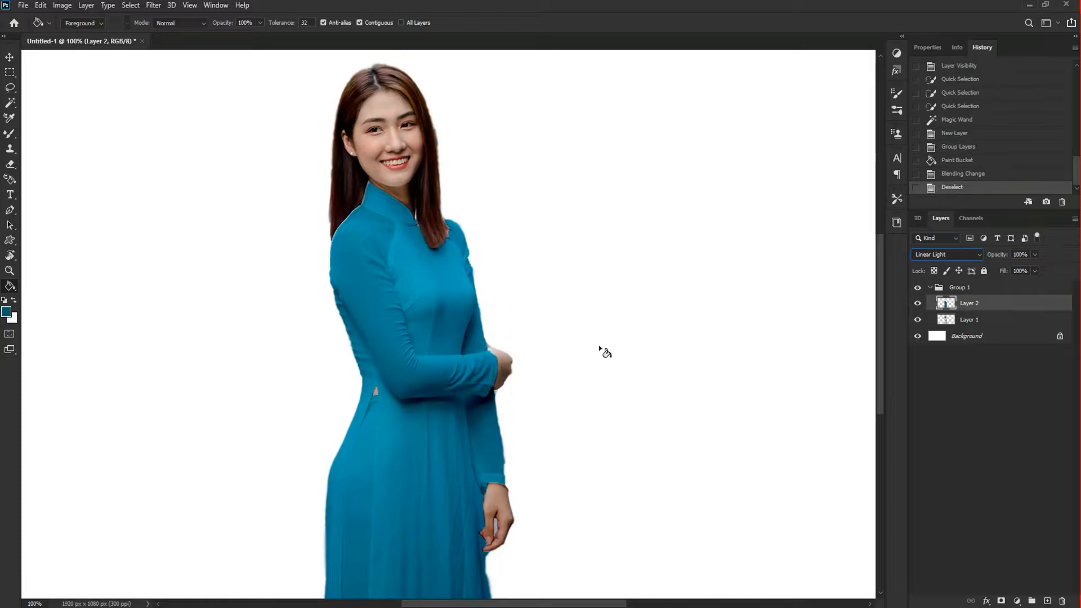
# Duplicate Group 1 and move the copy to the right of the original teal-dress figure.
pyautogui.click(930, 289)
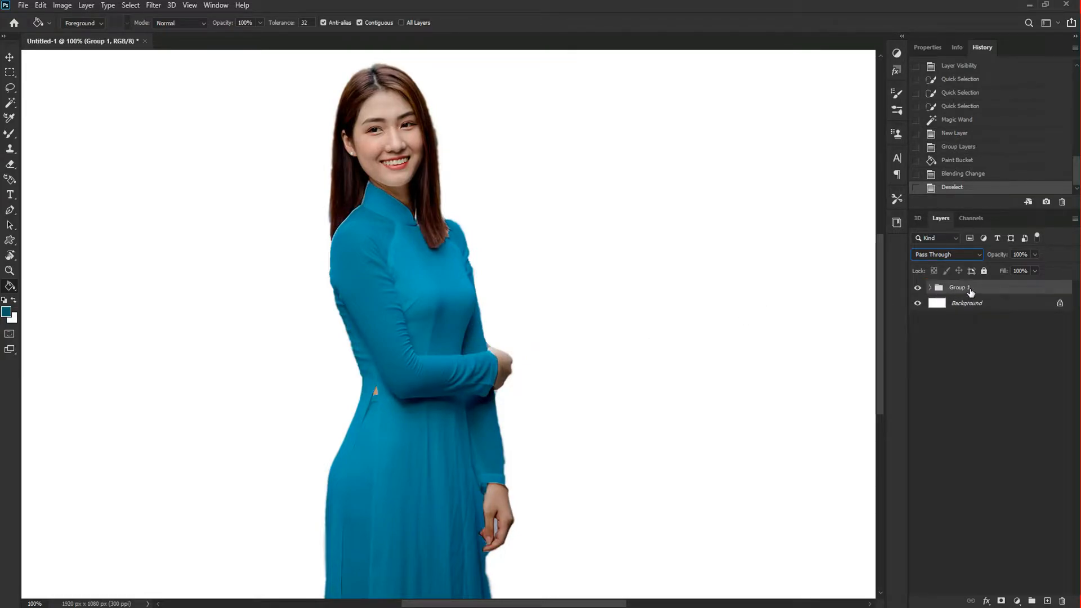
pyautogui.moveTo(984, 292); pyautogui.dragTo(1048, 601)
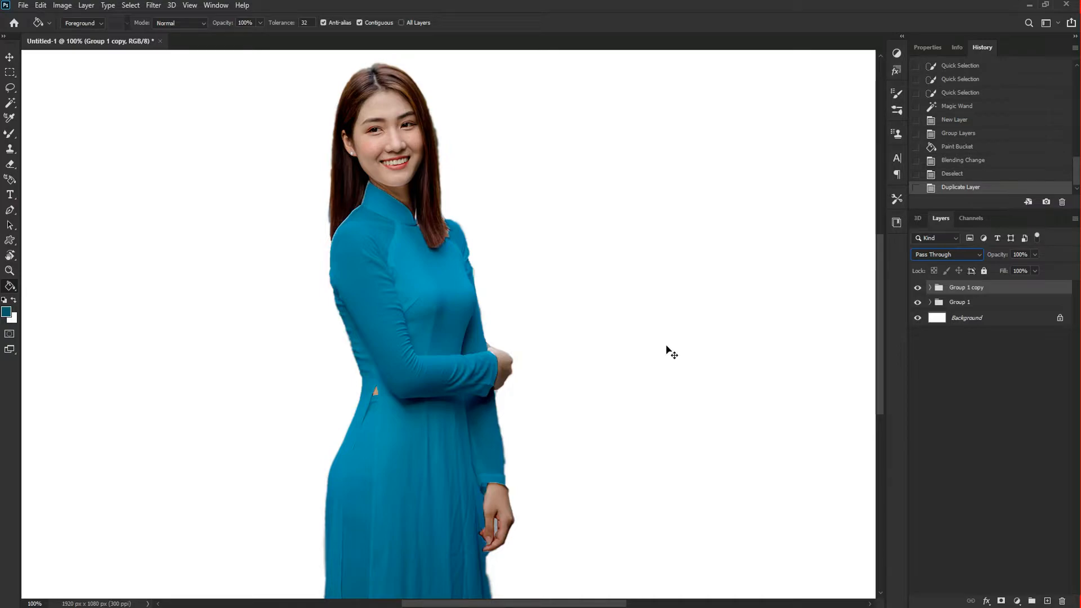
pyautogui.hotkey('ctrl', '-')
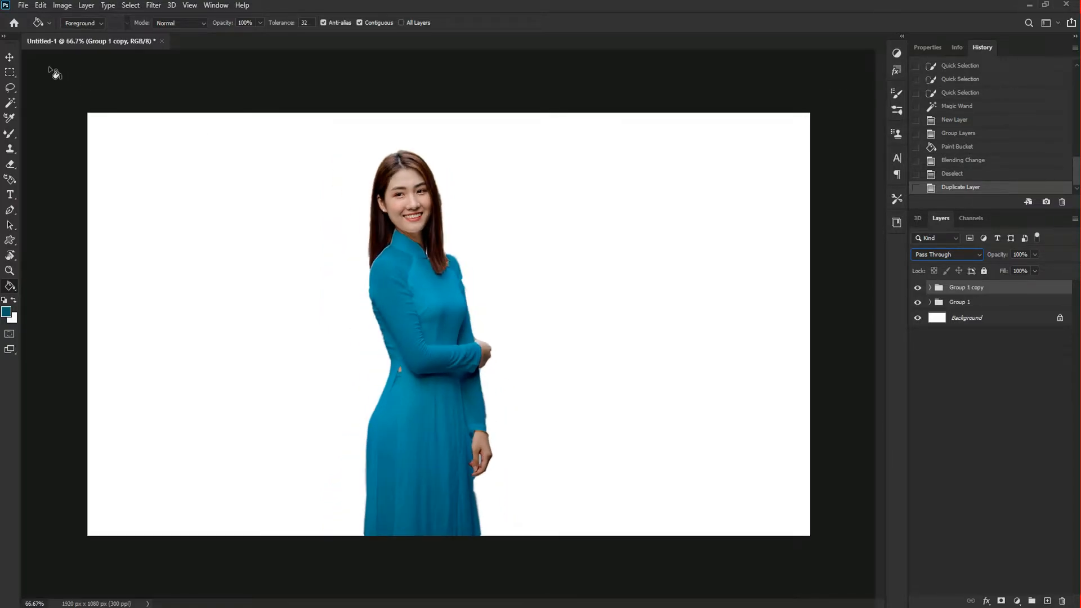
pyautogui.click(11, 59)
pyautogui.hotkey('ctrl', 't')
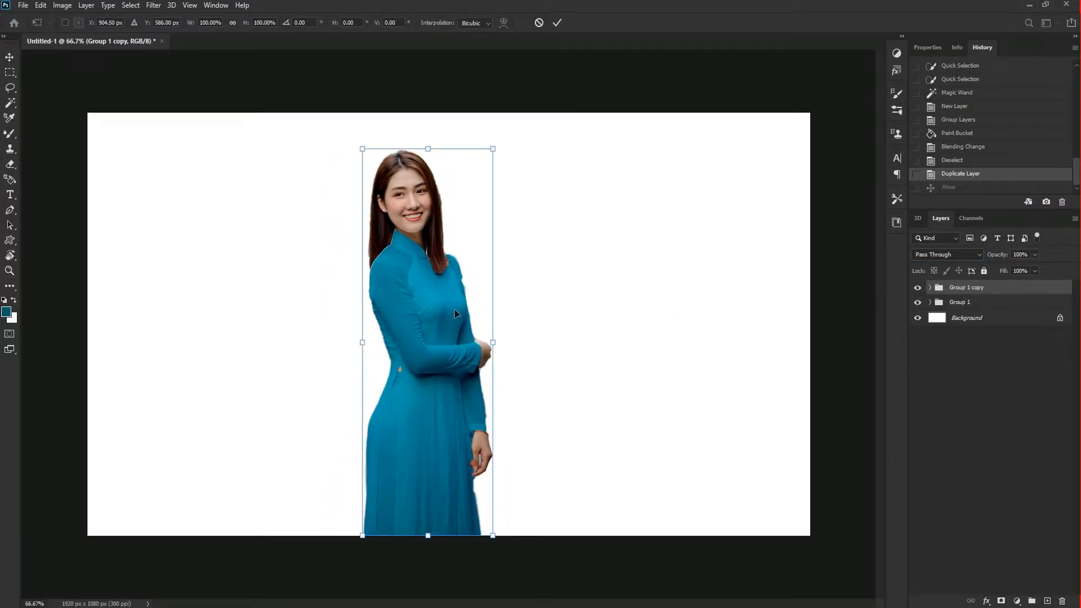
pyautogui.moveTo(455, 313); pyautogui.dragTo(607, 319)
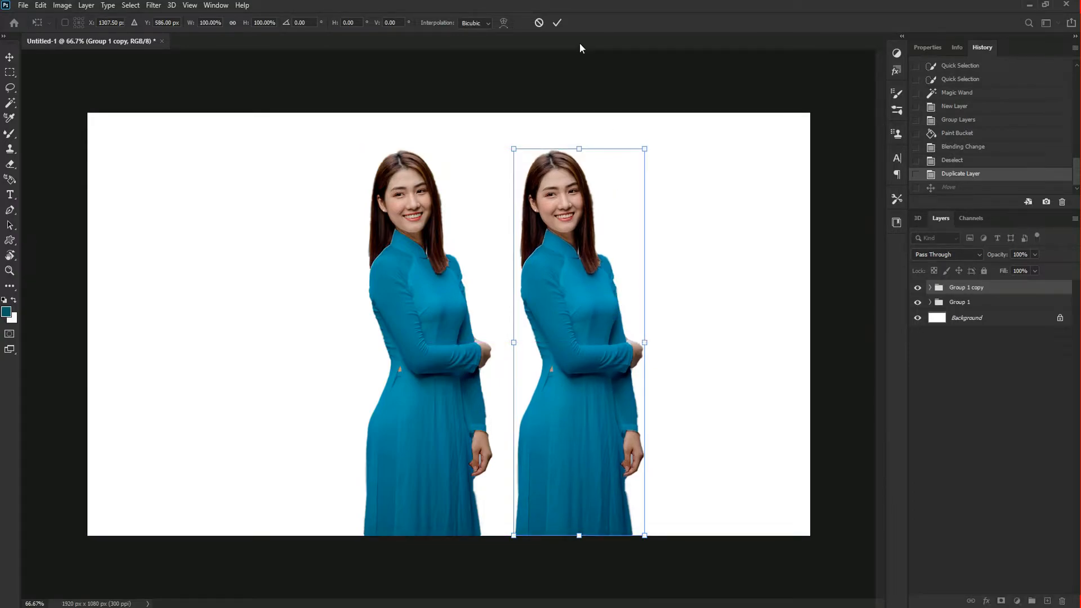
pyautogui.click(558, 24)
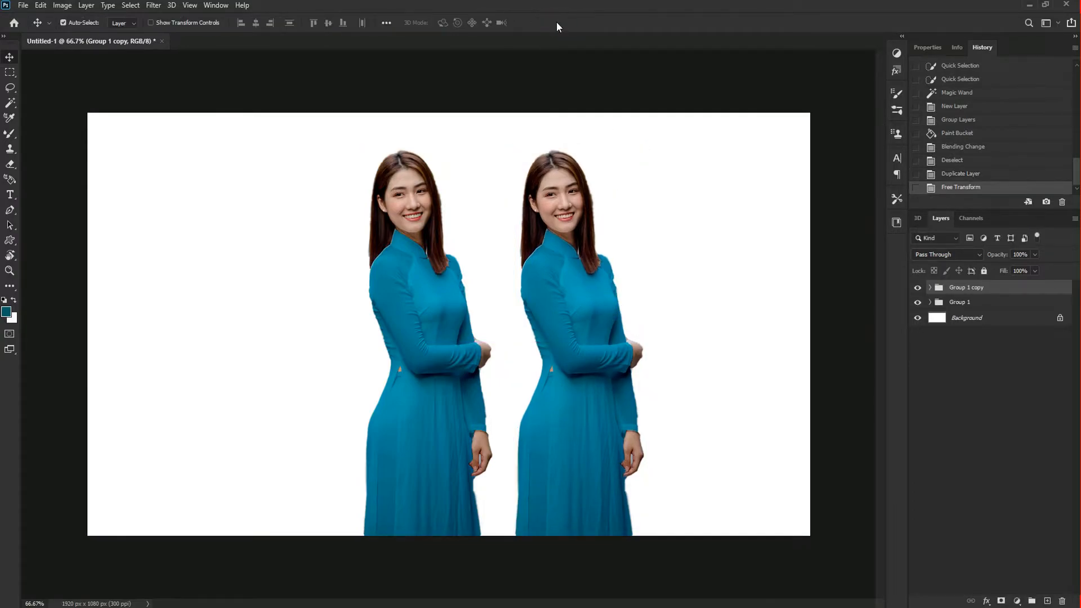
# Set the blend mode of Layer 2 inside Group 1 copy to Subtract.
pyautogui.click(929, 288)
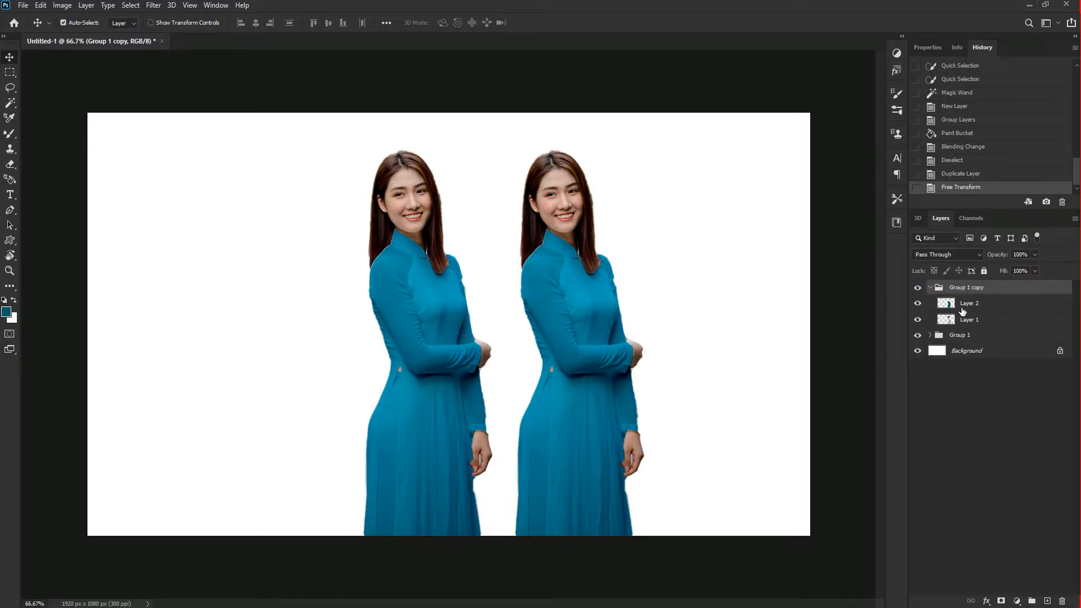
pyautogui.click(949, 304)
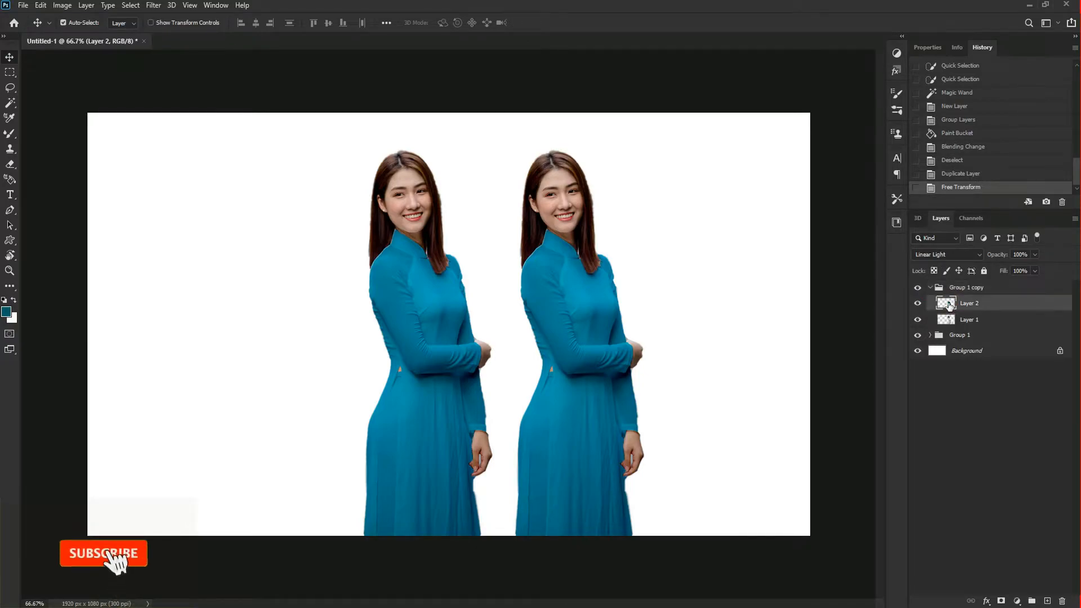
pyautogui.click(980, 255)
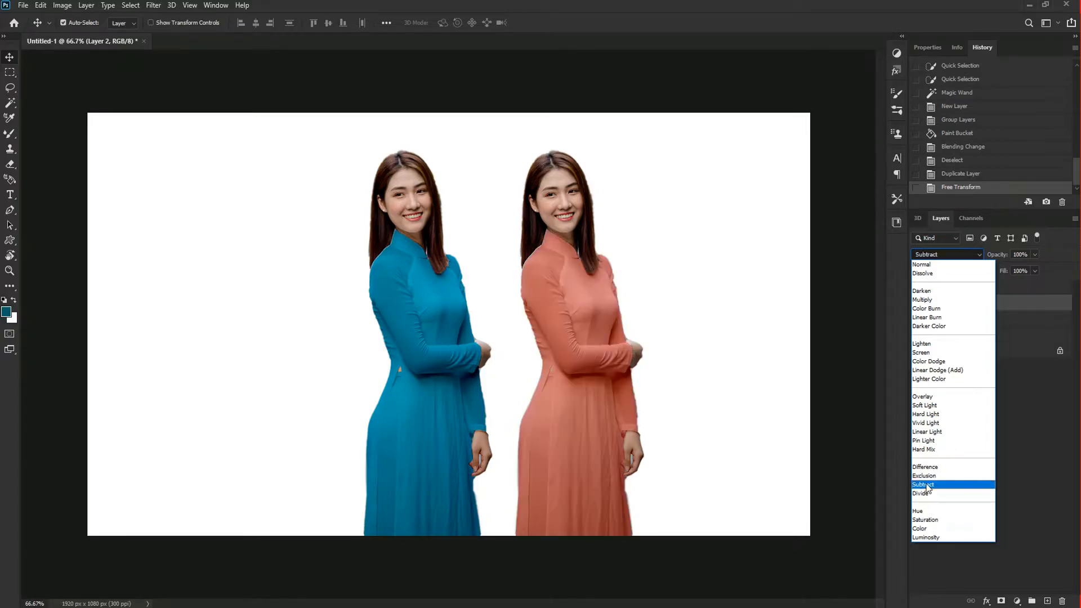
pyautogui.click(927, 486)
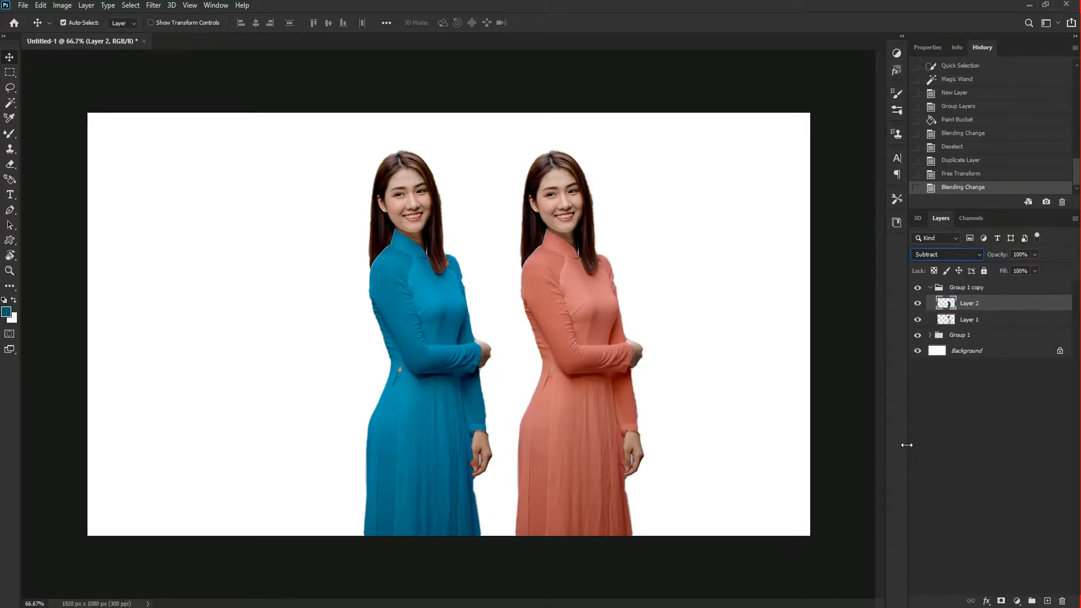
# Duplicate Group 1 copy and move the duplicate to the left of the teal-dress figure.
pyautogui.click(930, 287)
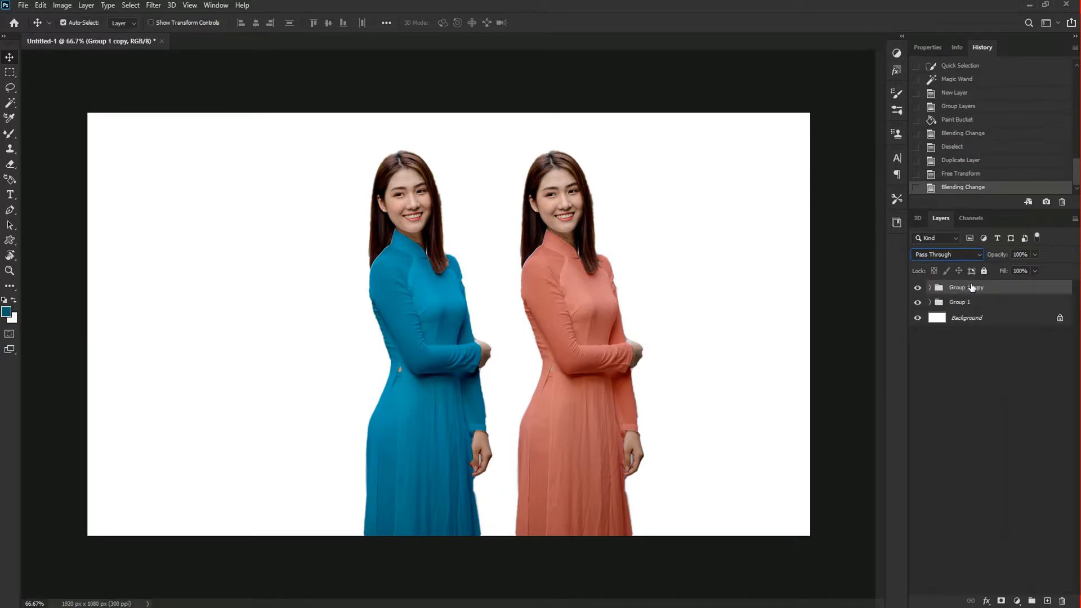
pyautogui.moveTo(972, 287); pyautogui.dragTo(1048, 599)
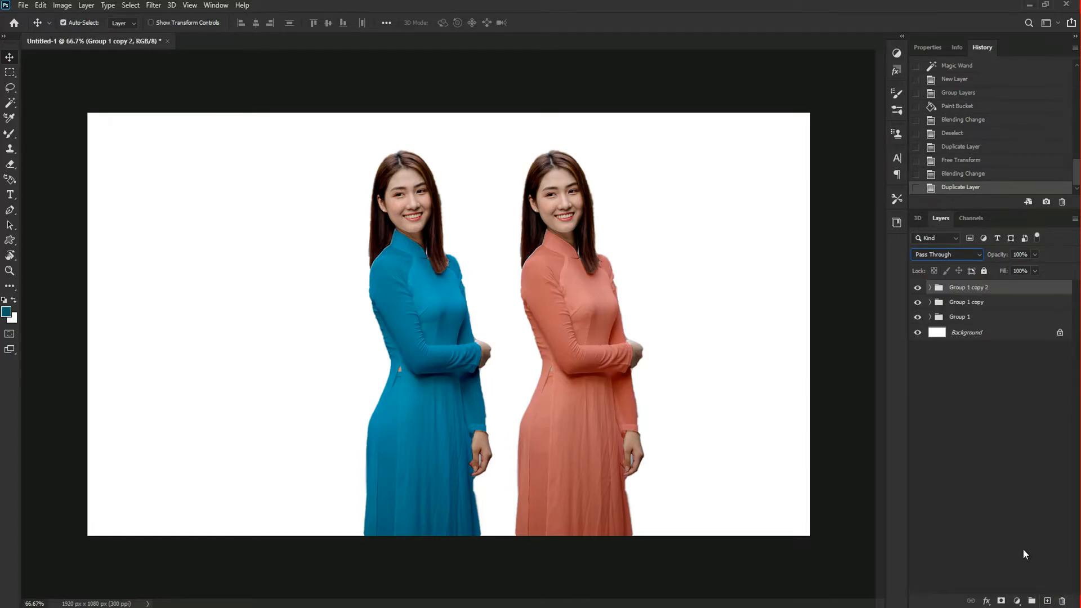
pyautogui.hotkey('ctrl', 't')
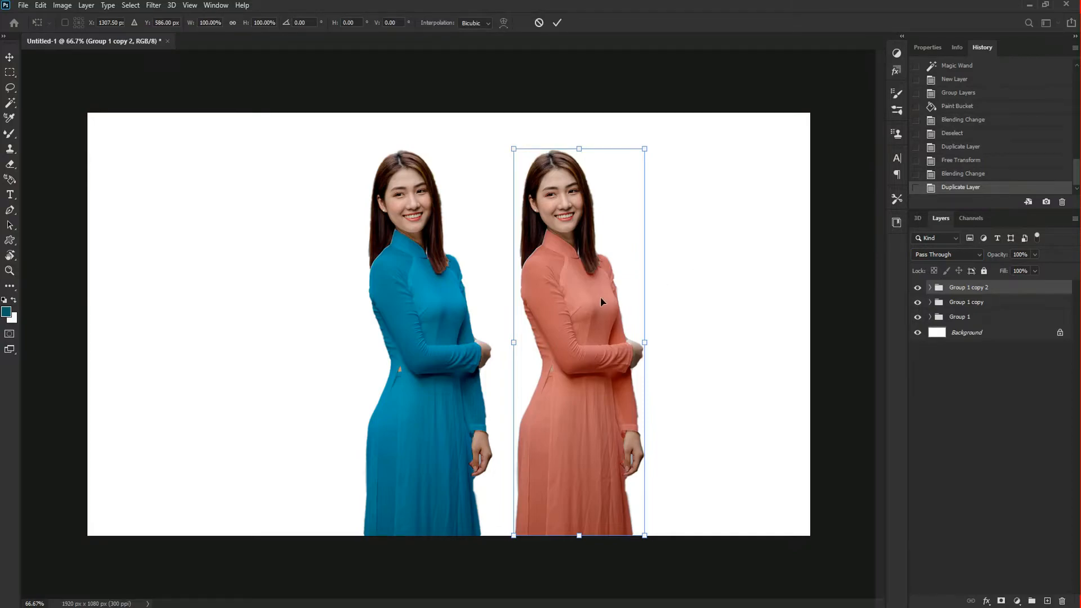
pyautogui.moveTo(594, 308); pyautogui.dragTo(590, 308)
pyautogui.moveTo(465, 309); pyautogui.dragTo(302, 304)
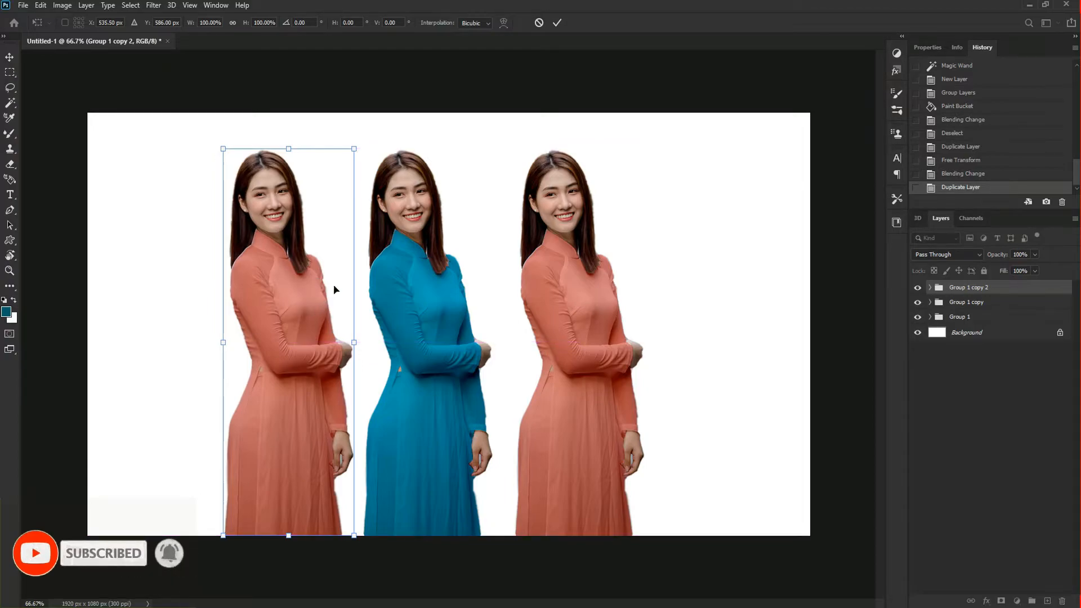
pyautogui.click(559, 22)
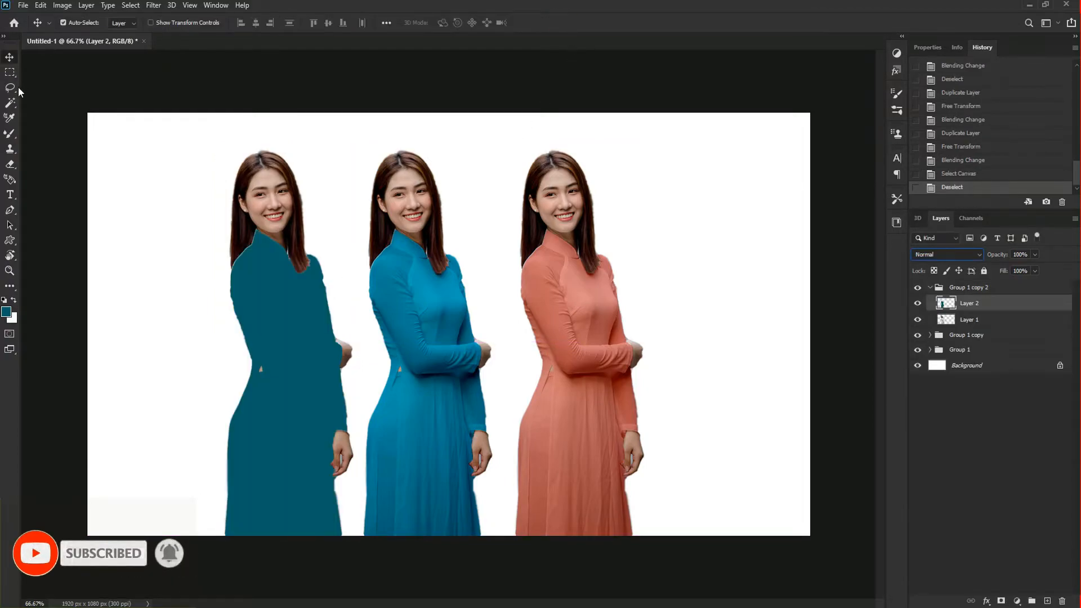
# Select the leftmost figure's dress on Layer 2 of Group 1 copy 2 with the Object Selection tool.
pyautogui.rightClick(10, 102)
pyautogui.click(54, 103)
pyautogui.moveTo(215, 180); pyautogui.dragTo(381, 578)
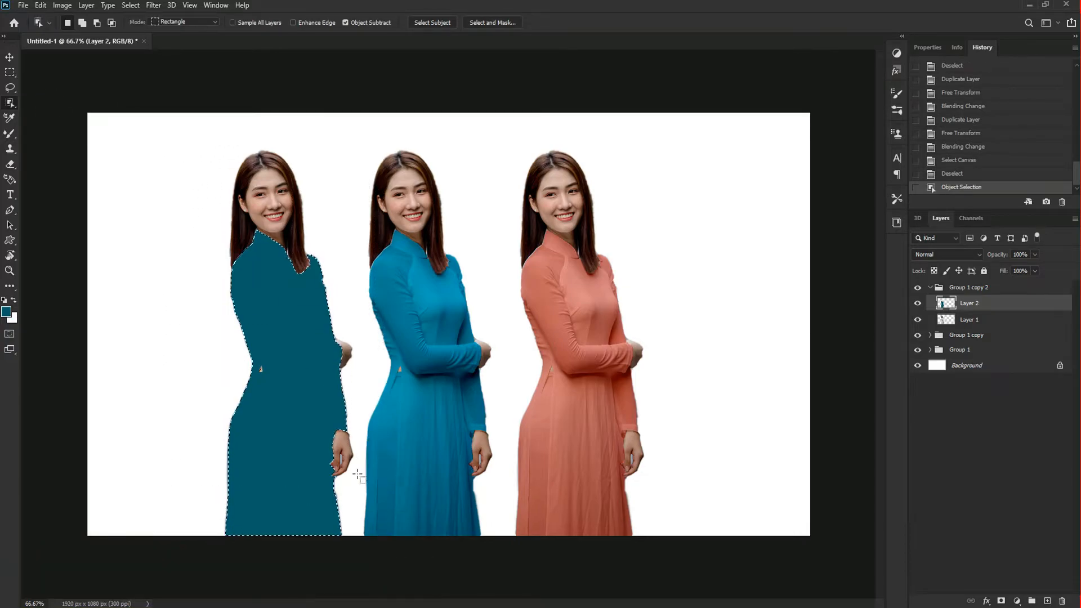
# Set the foreground color to bright red and fill the selected dress with the Paint Bucket tool.
pyautogui.click(6, 312)
pyautogui.click(925, 388)
pyautogui.click(926, 291)
pyautogui.moveTo(908, 312); pyautogui.dragTo(913, 288)
pyautogui.click(1016, 287)
pyautogui.rightClick(10, 288)
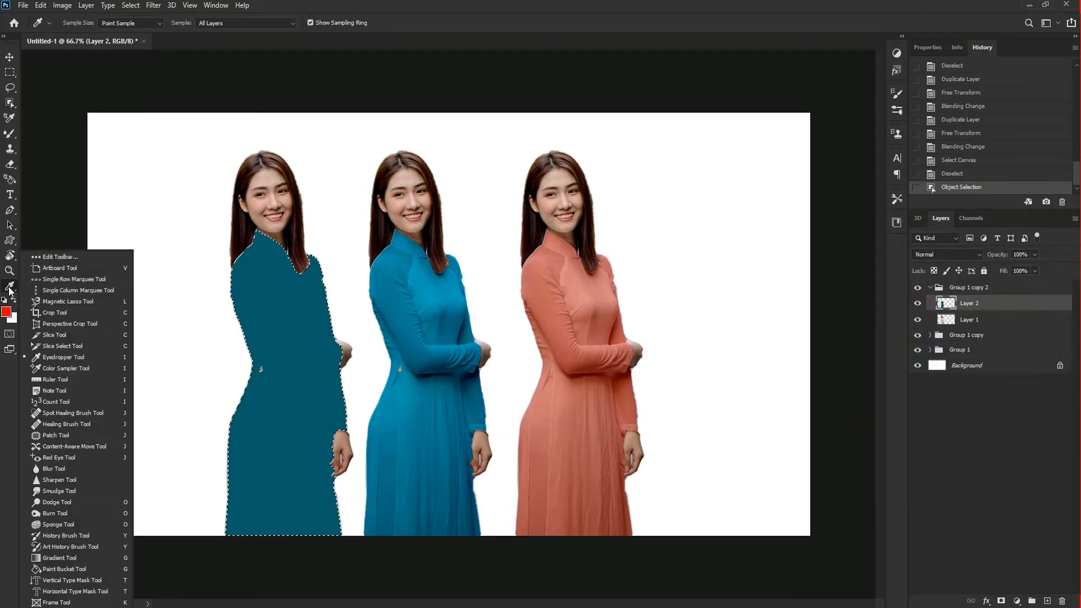
pyautogui.click(71, 568)
pyautogui.click(283, 333)
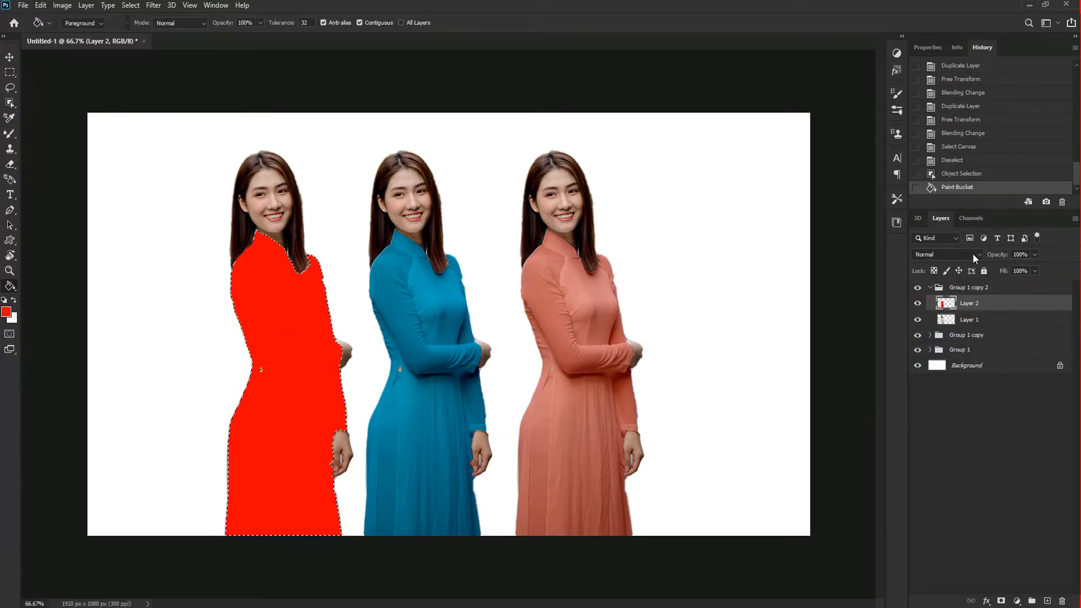
# Set the red dress layer's blend mode to Color Burn and its opacity to 80%.
pyautogui.click(968, 257)
pyautogui.click(943, 310)
pyautogui.click(1035, 255)
pyautogui.moveTo(1037, 270); pyautogui.dragTo(1045, 598)
pyautogui.click(1035, 254)
# With the selection cleared, duplicate Group 1 copy 2 and move the duplicate to the right of the coral-dress figure.
pyautogui.click(930, 288)
pyautogui.hotkey('ctrl', 'd')
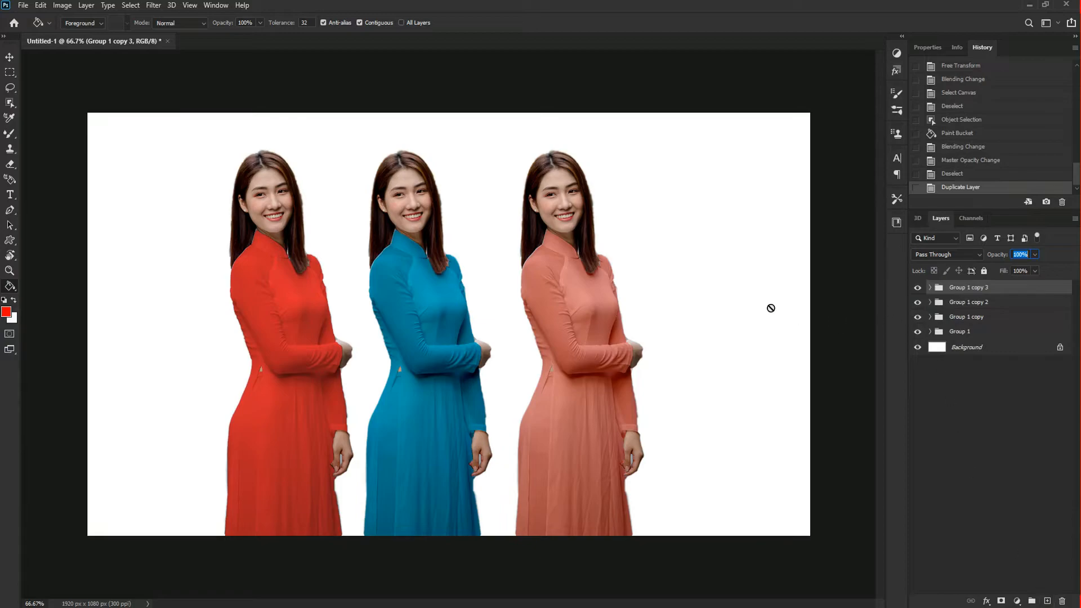
pyautogui.hotkey('ctrl', 't')
pyautogui.moveTo(309, 313); pyautogui.dragTo(746, 311)
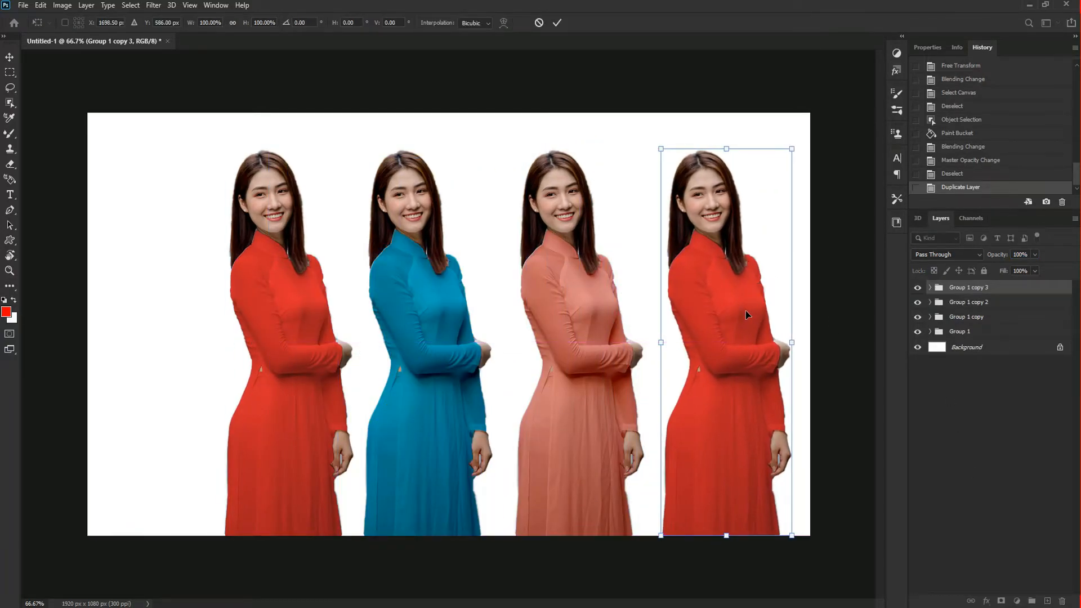
pyautogui.click(557, 23)
# Select Layer 2 inside Group 1 copy 3 and set the foreground color to near-black #070707.
pyautogui.click(974, 256)
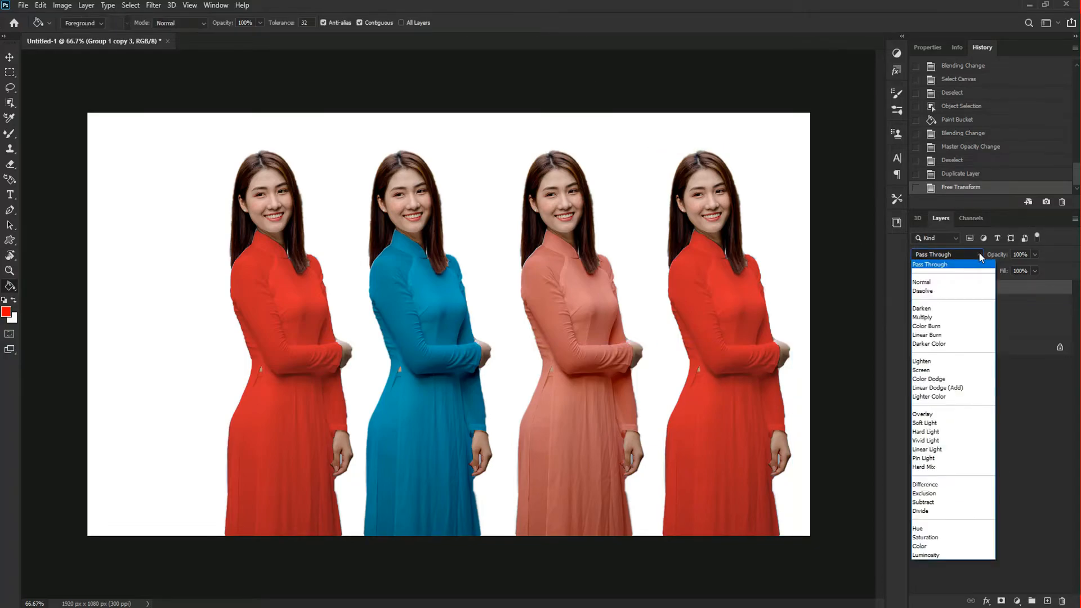
pyautogui.click(979, 251)
pyautogui.click(930, 287)
pyautogui.click(968, 305)
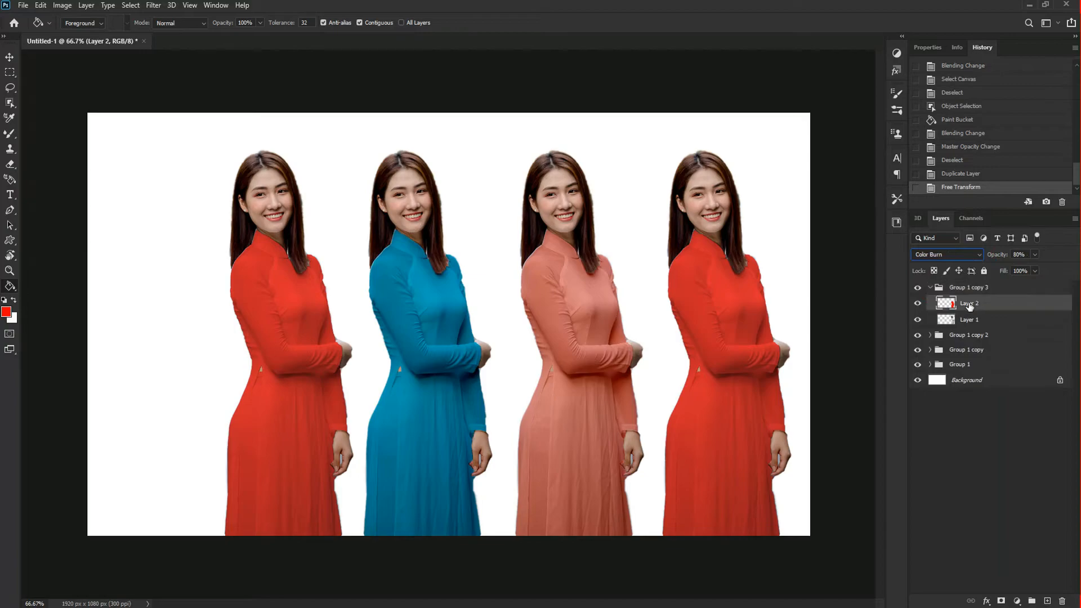
pyautogui.click(9, 315)
pyautogui.click(773, 437)
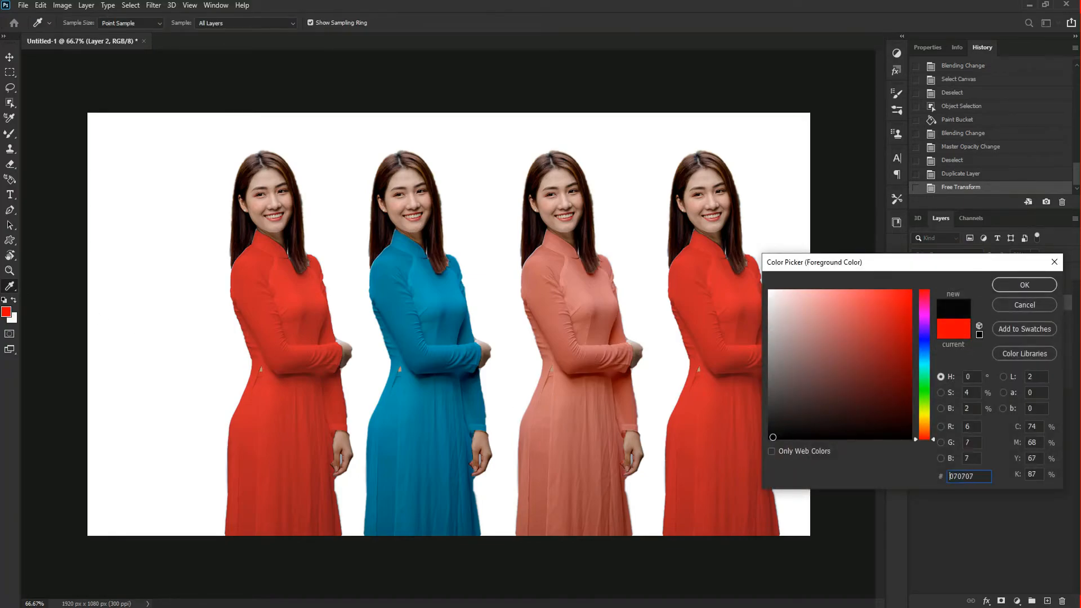
pyautogui.click(1038, 290)
pyautogui.press('g')
# Select the rightmost figure's dress with the Object Selection tool and fill it with the near-black foreground color using the Paint Bucket.
pyautogui.click(9, 102)
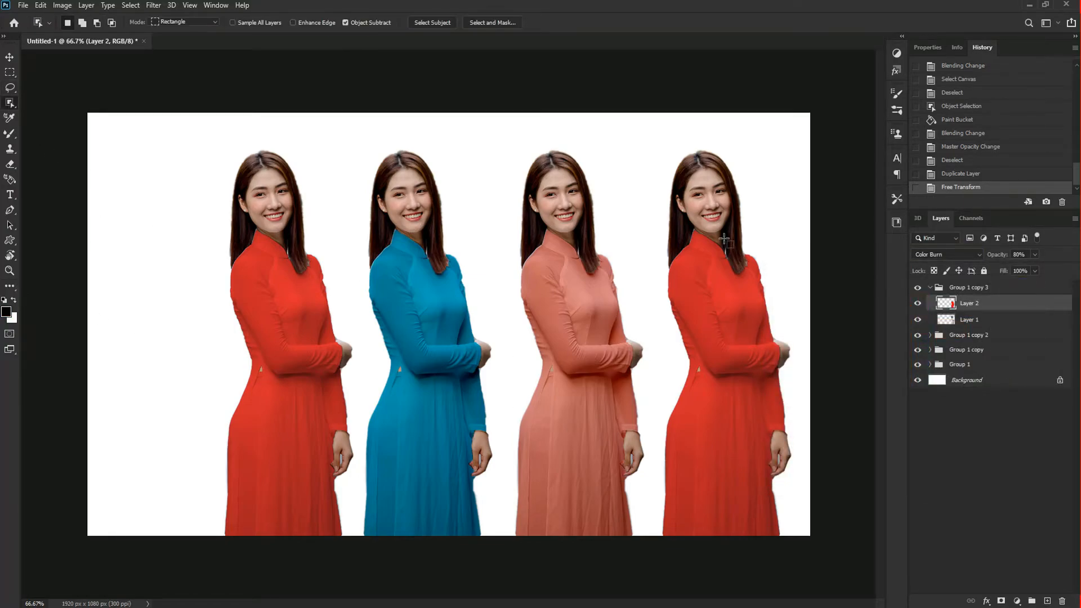
pyautogui.moveTo(720, 335); pyautogui.dragTo(809, 534)
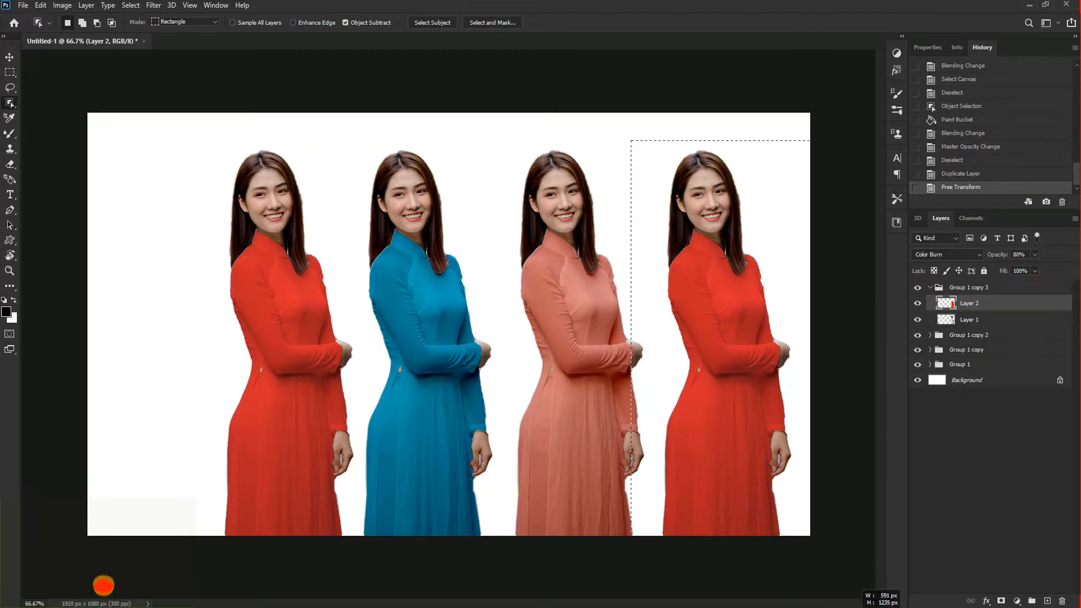
pyautogui.rightClick(13, 288)
pyautogui.click(60, 568)
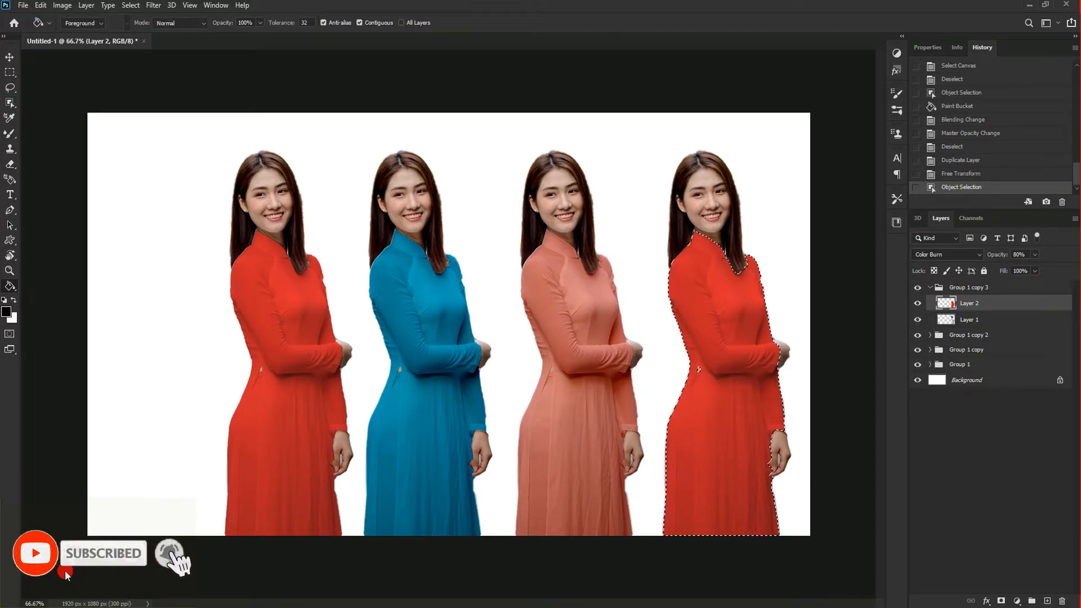
pyautogui.click(723, 326)
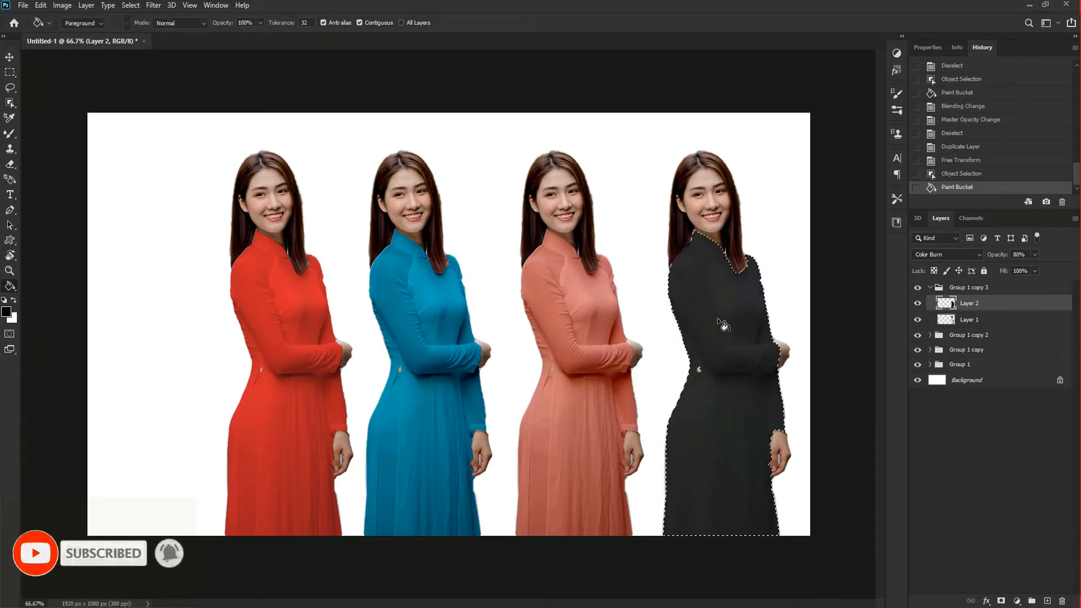
# Lower the opacity of the black dress layer to 74%, keeping Color Burn, and deselect the dress.
pyautogui.click(1035, 255)
pyautogui.moveTo(1038, 269)
pyautogui.mouseDown()
pyautogui.moveTo(1051, 269)
pyautogui.moveTo(1002, 275)
pyautogui.moveTo(1022, 270)
pyautogui.mouseUp()
pyautogui.click(979, 256)
pyautogui.click(979, 311)
pyautogui.click(1035, 255)
pyautogui.hotkey('ctrl', 'd')
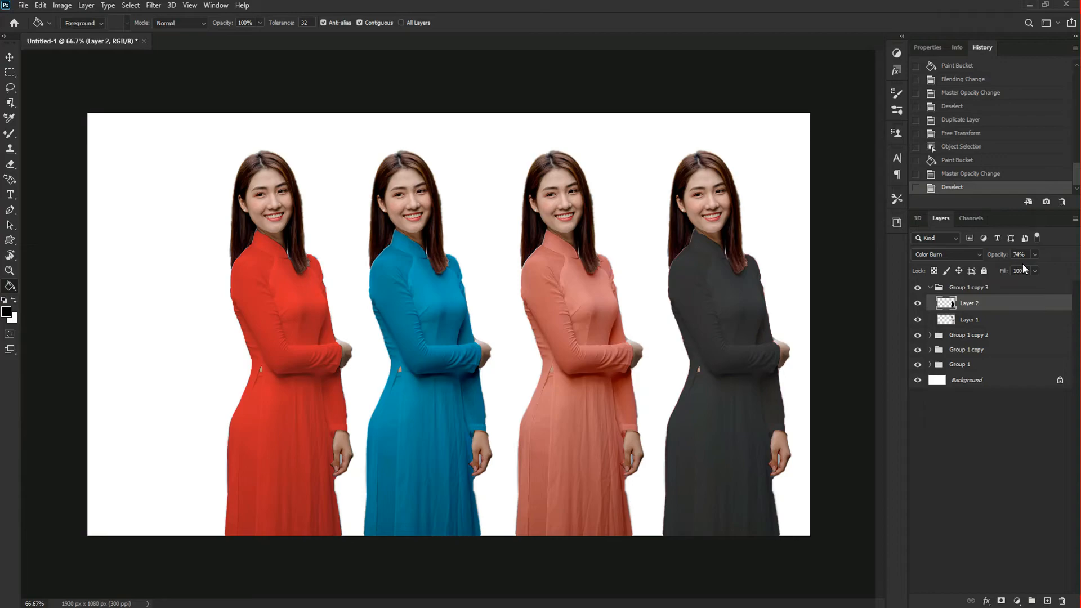
# Duplicate Group 1 copy 3 and move the duplicate to the left of the red-dress figure.
pyautogui.click(931, 287)
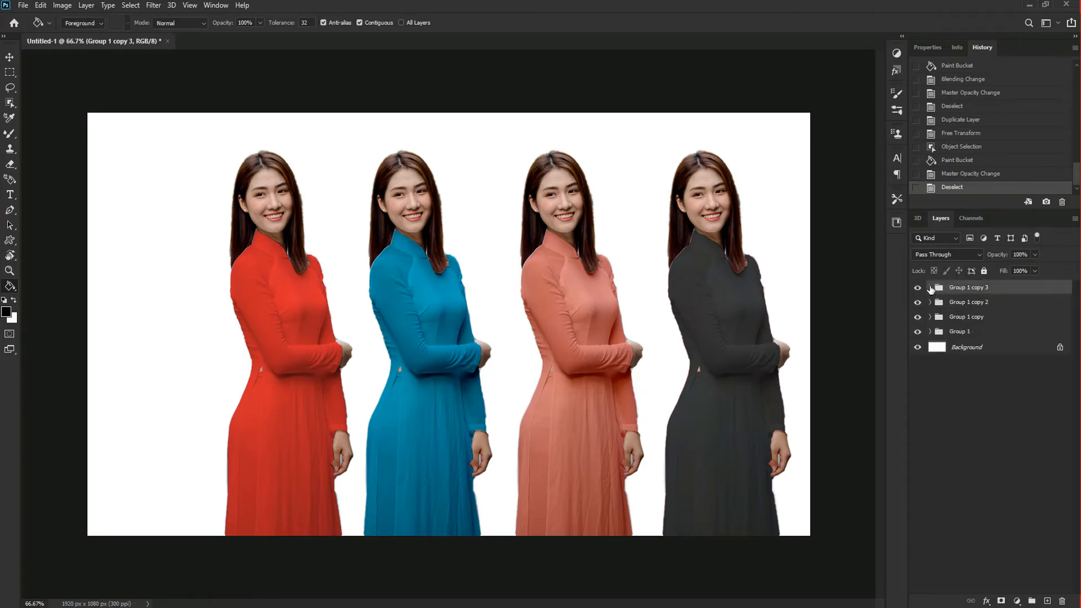
pyautogui.moveTo(974, 290); pyautogui.dragTo(1047, 601)
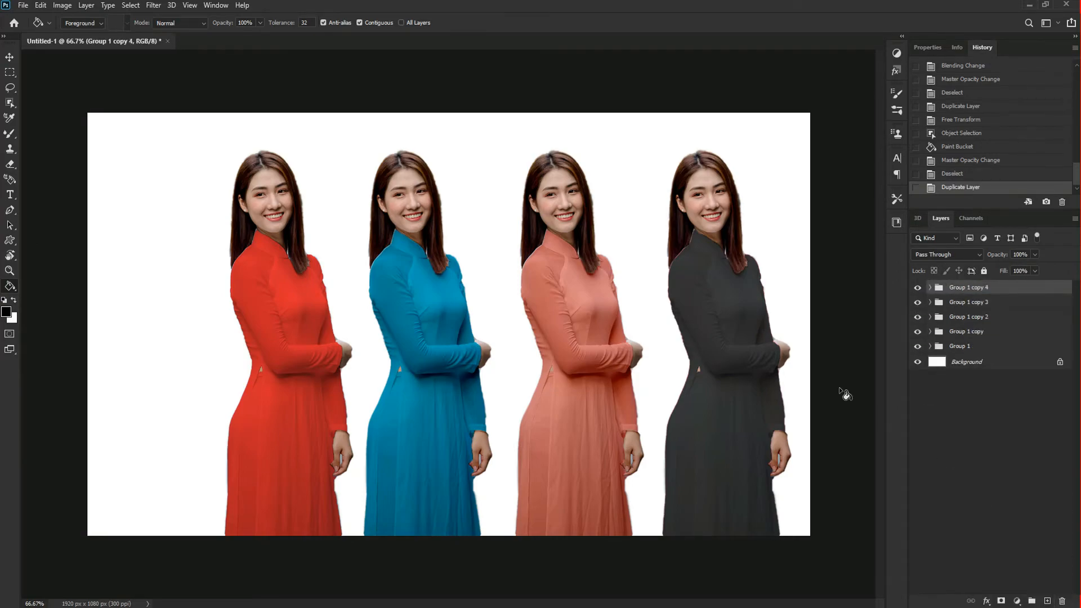
pyautogui.hotkey('ctrl', 't')
pyautogui.moveTo(732, 311); pyautogui.dragTo(174, 312)
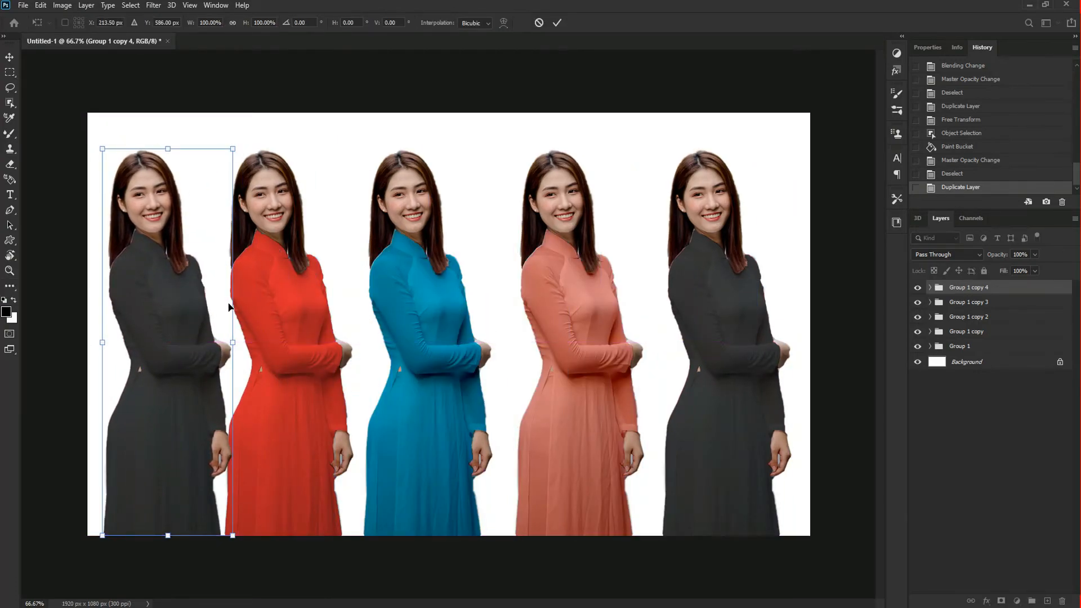
pyautogui.click(557, 23)
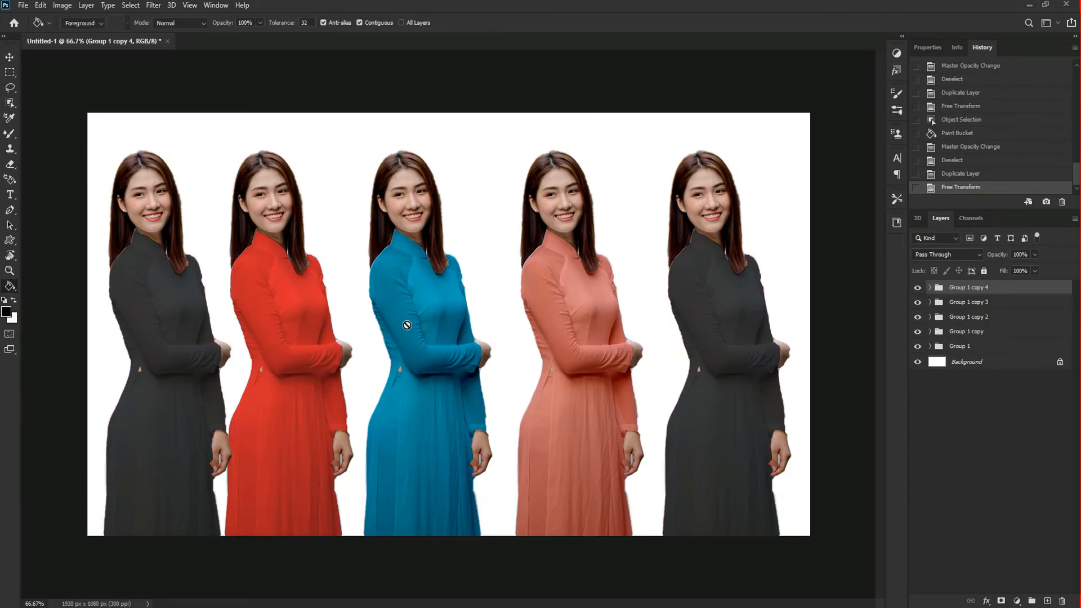
# Select the leftmost figure's dress on Layer 2 of Group 1 copy 4 with the Object Selection tool.
pyautogui.click(12, 100)
pyautogui.click(930, 287)
pyautogui.click(969, 303)
pyautogui.moveTo(89, 123); pyautogui.dragTo(236, 596)
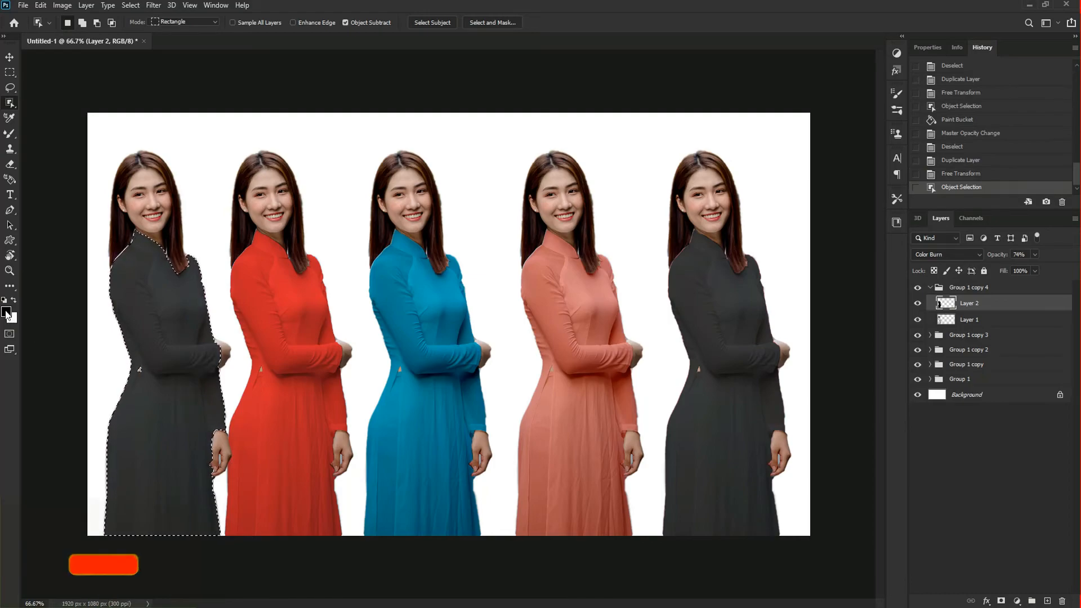
# Set the foreground color to blue #050bfc and fill the selected dress with the Paint Bucket tool.
pyautogui.click(6, 311)
pyautogui.click(927, 340)
pyautogui.click(911, 291)
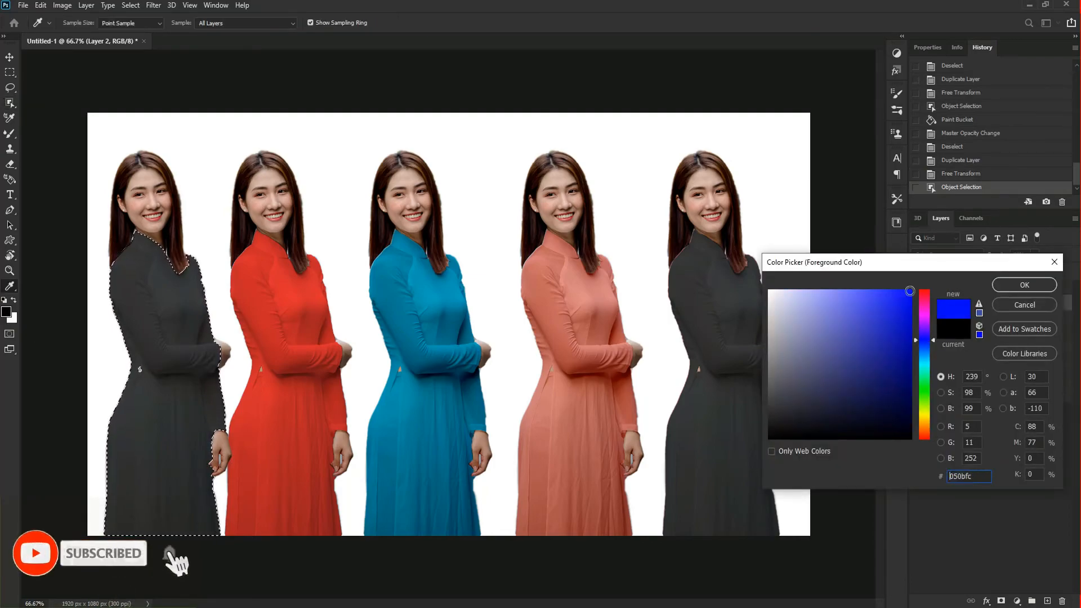
pyautogui.press('Return')
pyautogui.press('g')
pyautogui.click(150, 404)
# Set the blend mode of the leftmost figure's blue dress layer to Subtract and deselect the dress.
pyautogui.click(944, 256)
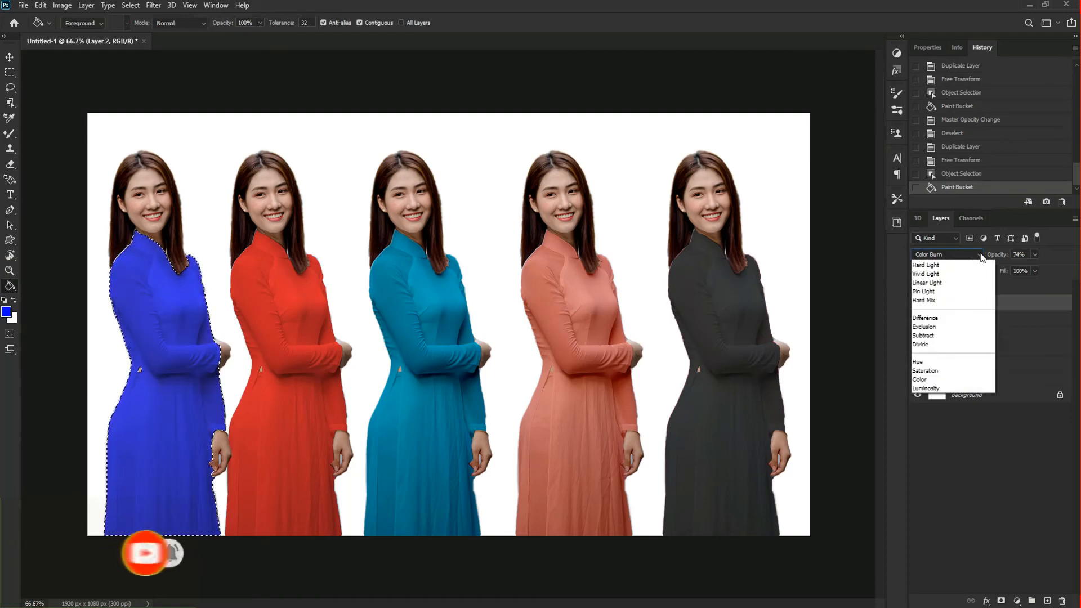
pyautogui.click(936, 484)
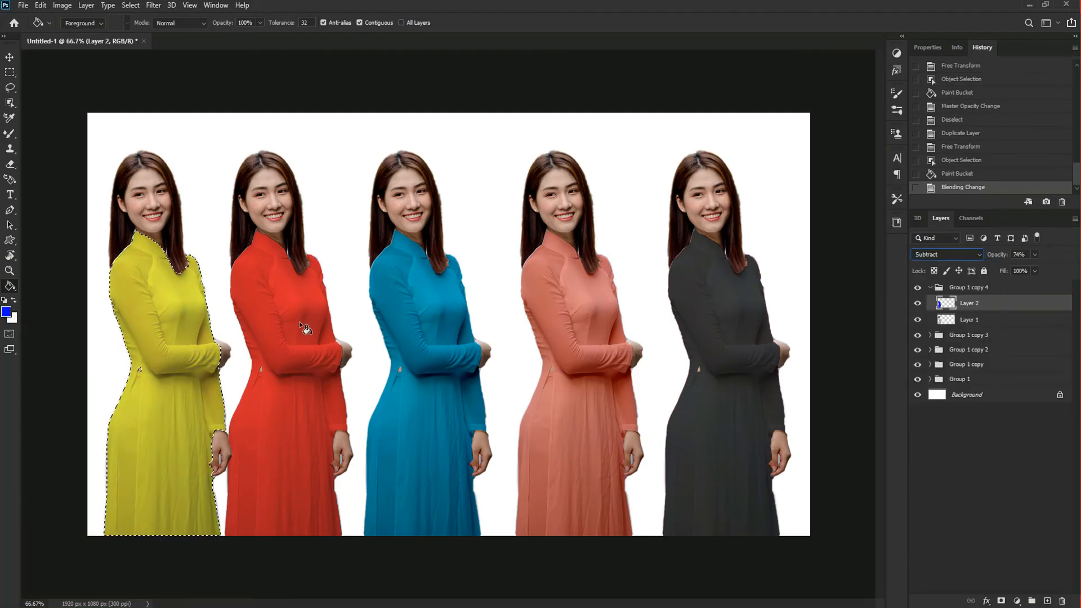
pyautogui.hotkey('ctrl', 'd')
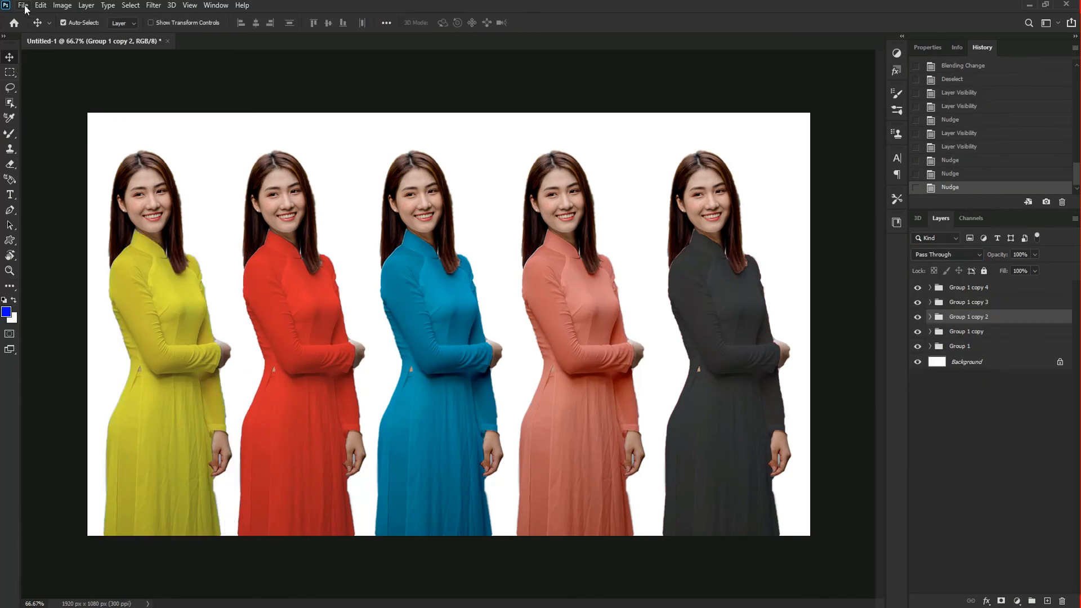
# Save a copy of the image to the Desktop as a JPEG named "dress colour change".
pyautogui.click(23, 5)
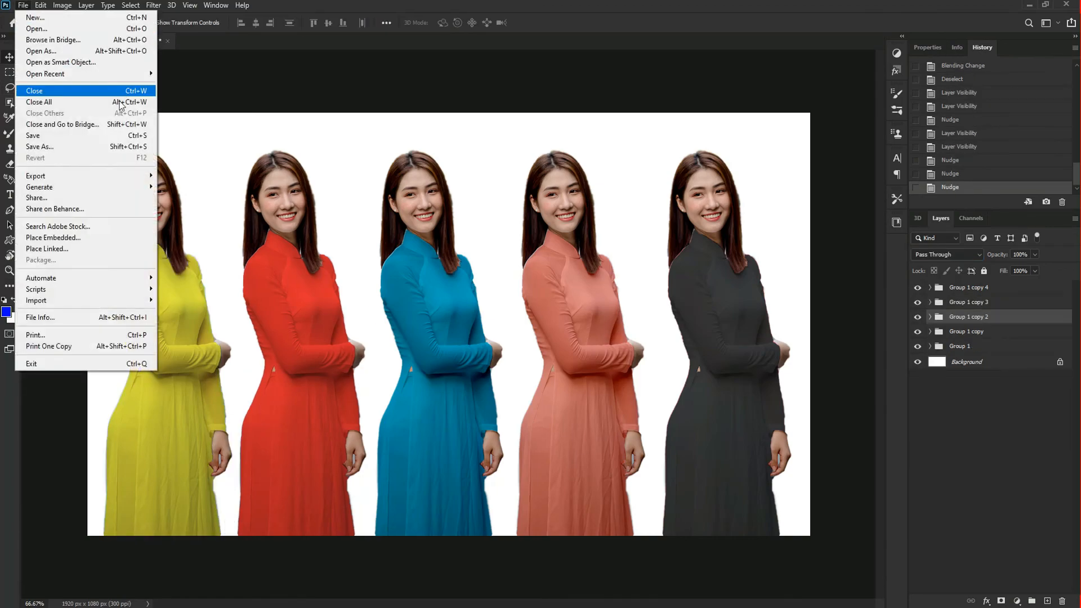
pyautogui.click(48, 147)
pyautogui.click(299, 472)
pyautogui.click(145, 356)
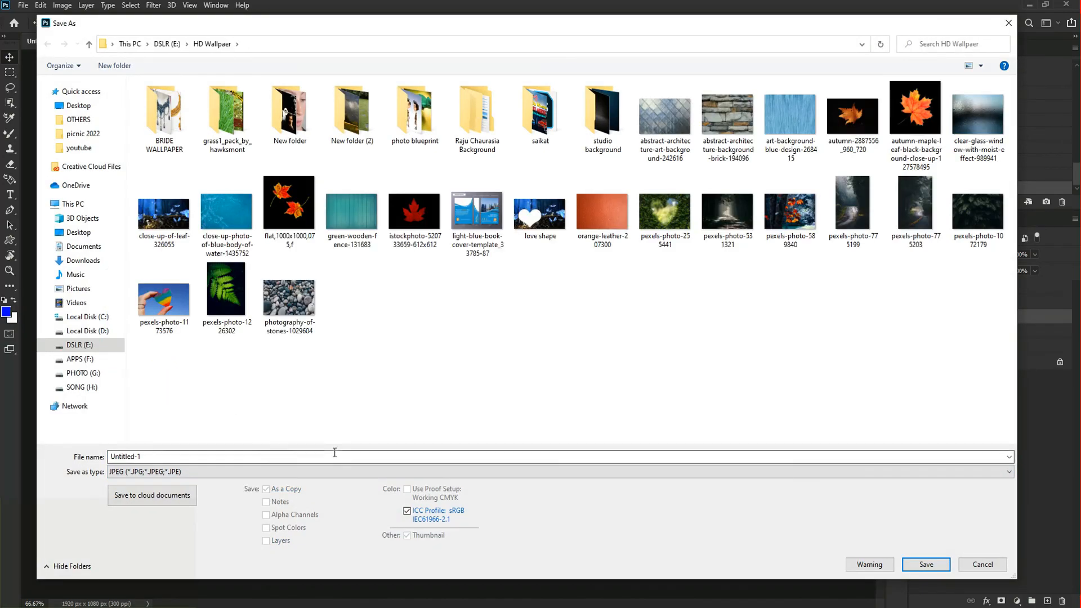
pyautogui.doubleClick(229, 458)
pyautogui.write('dress colour c')
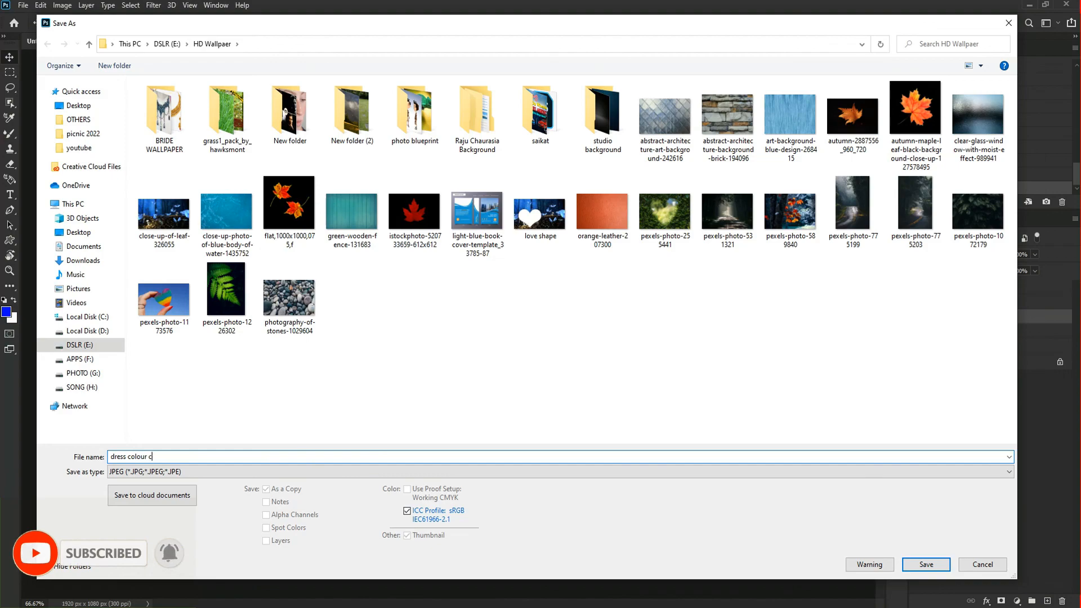
pyautogui.write('hange')
pyautogui.click(79, 232)
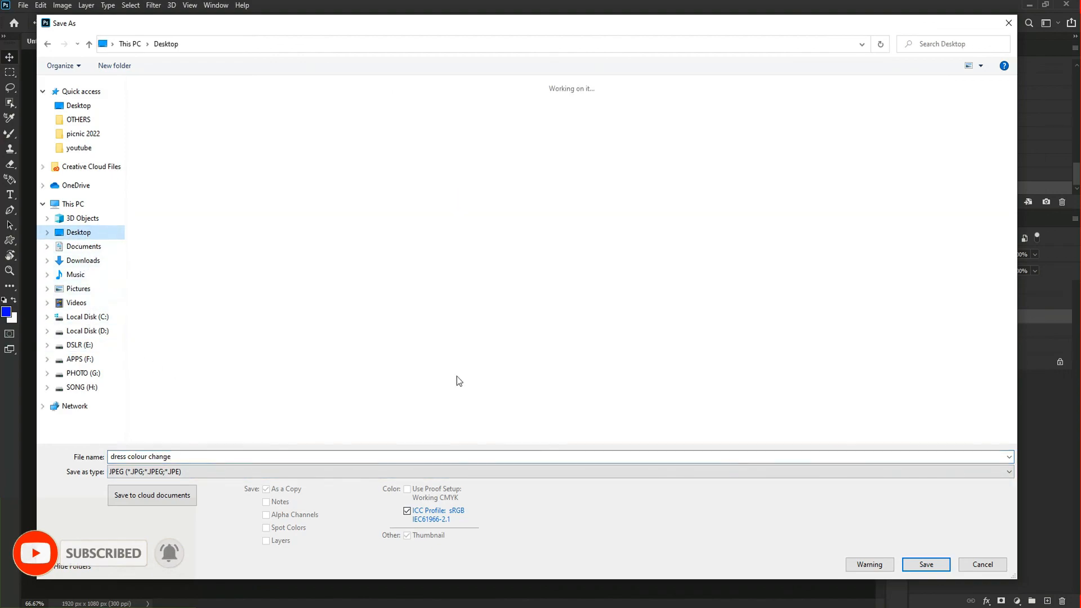
pyautogui.click(926, 564)
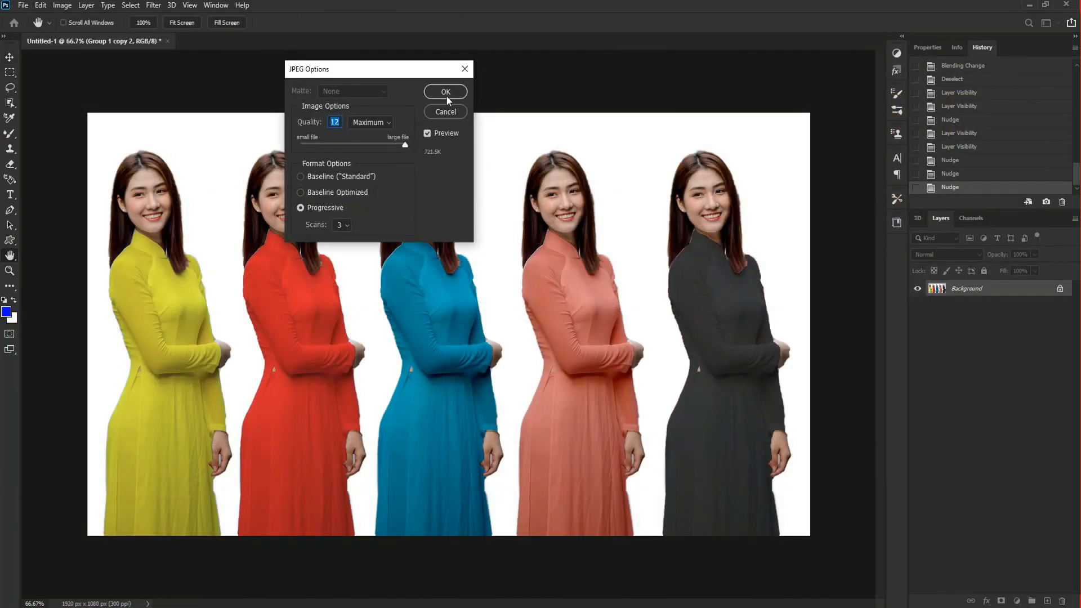